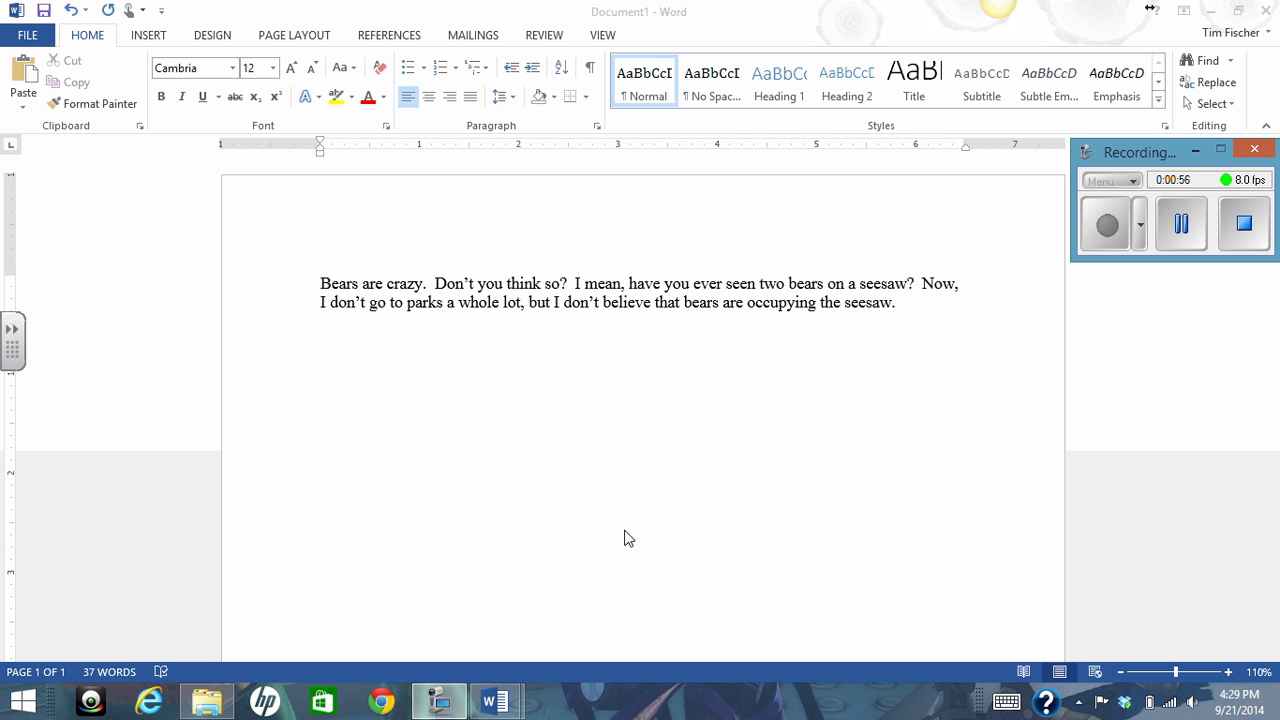
Search the Office.com Clip Art collection of online pictures for "bear"
click(165, 41)
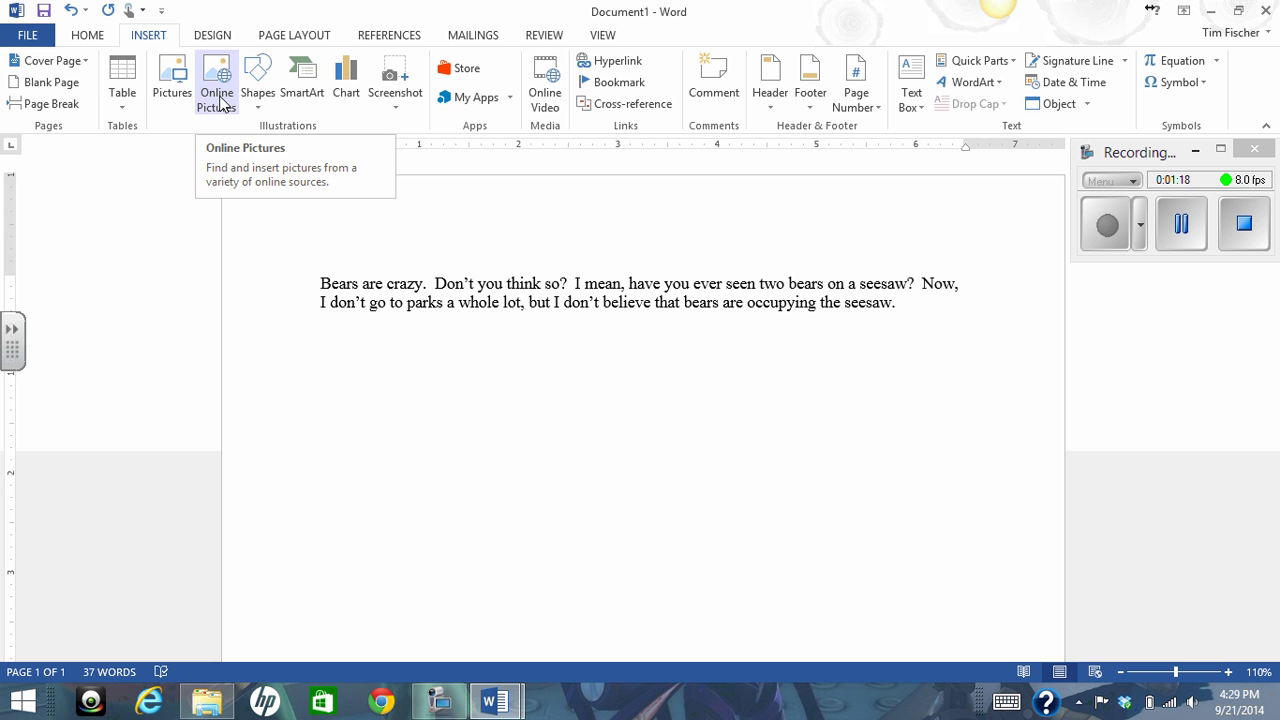
click(221, 100)
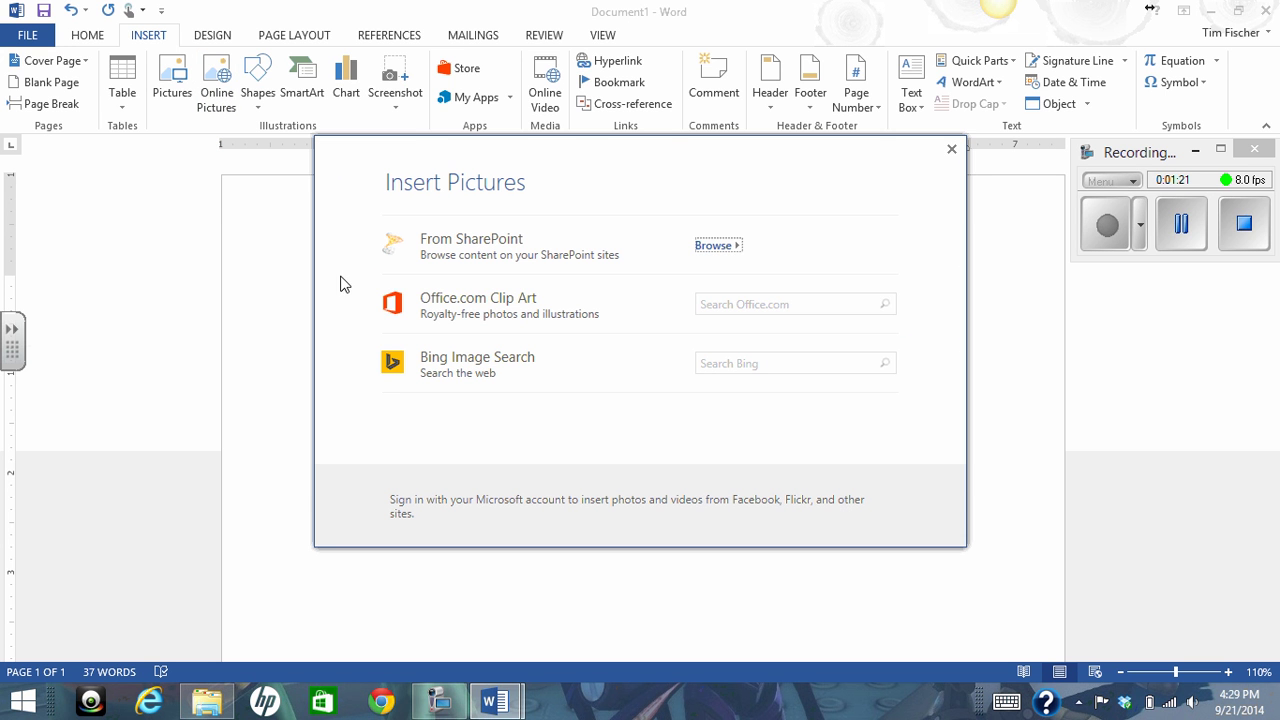
click(749, 304)
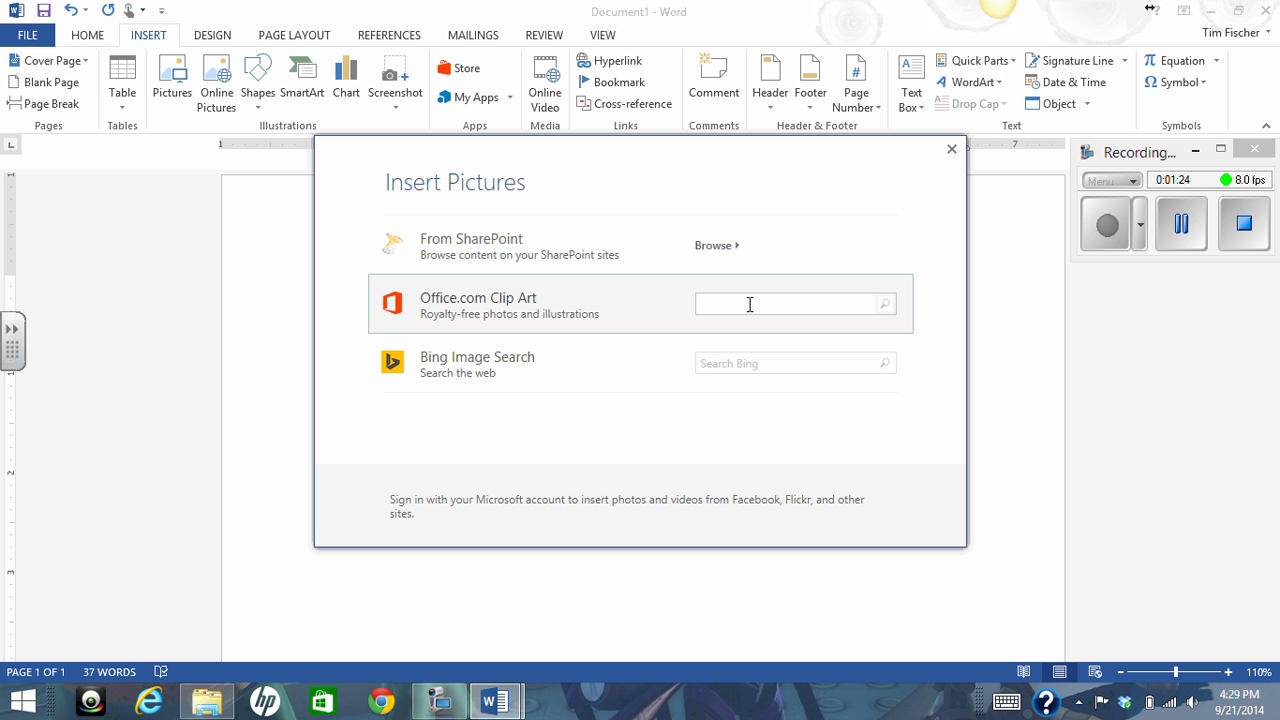
text(bear)
key(Return)
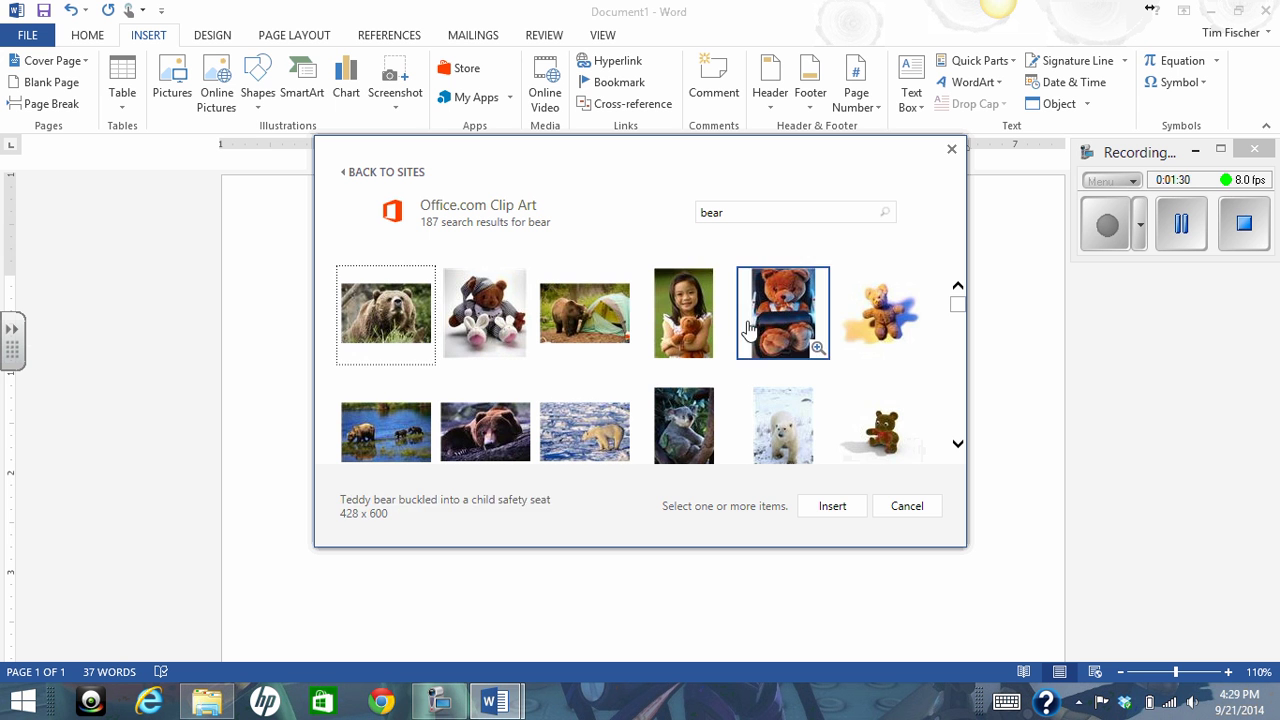
Find the clip art of a polar bear and penguin dancing in hula skirts and insert it into the document
scroll(700, 340, down, 5)
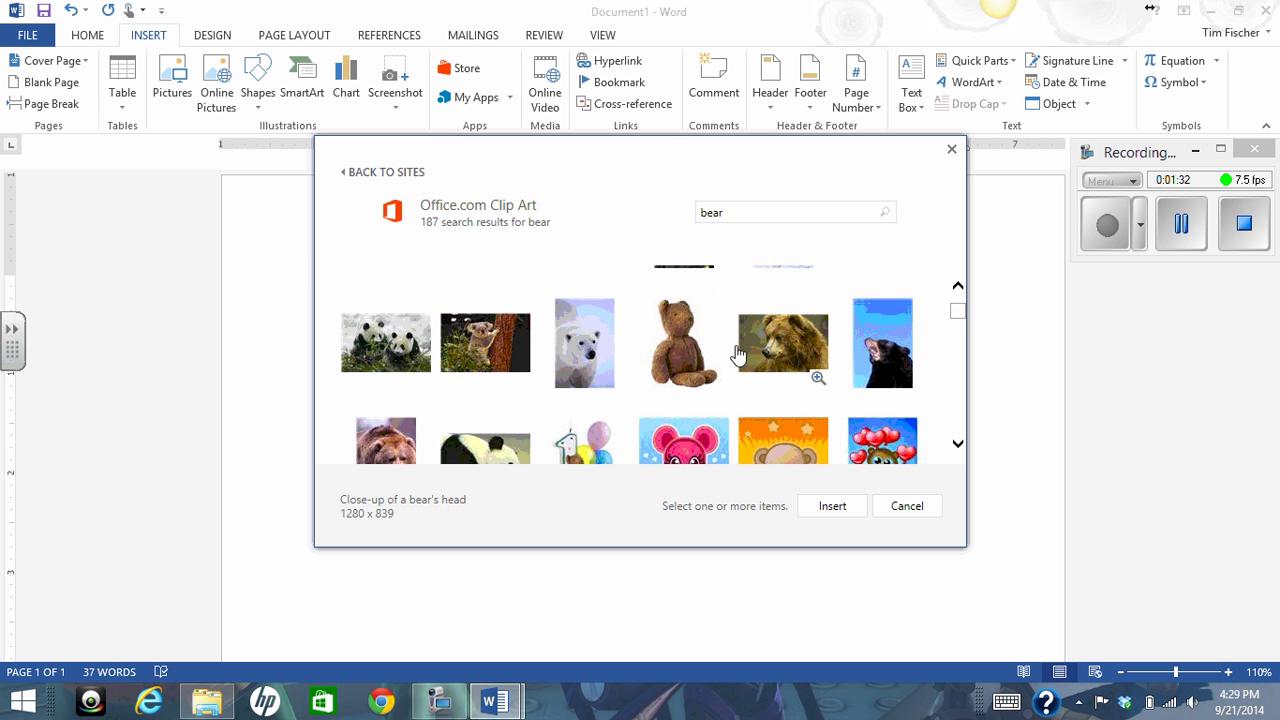
scroll(737, 354, down, 8)
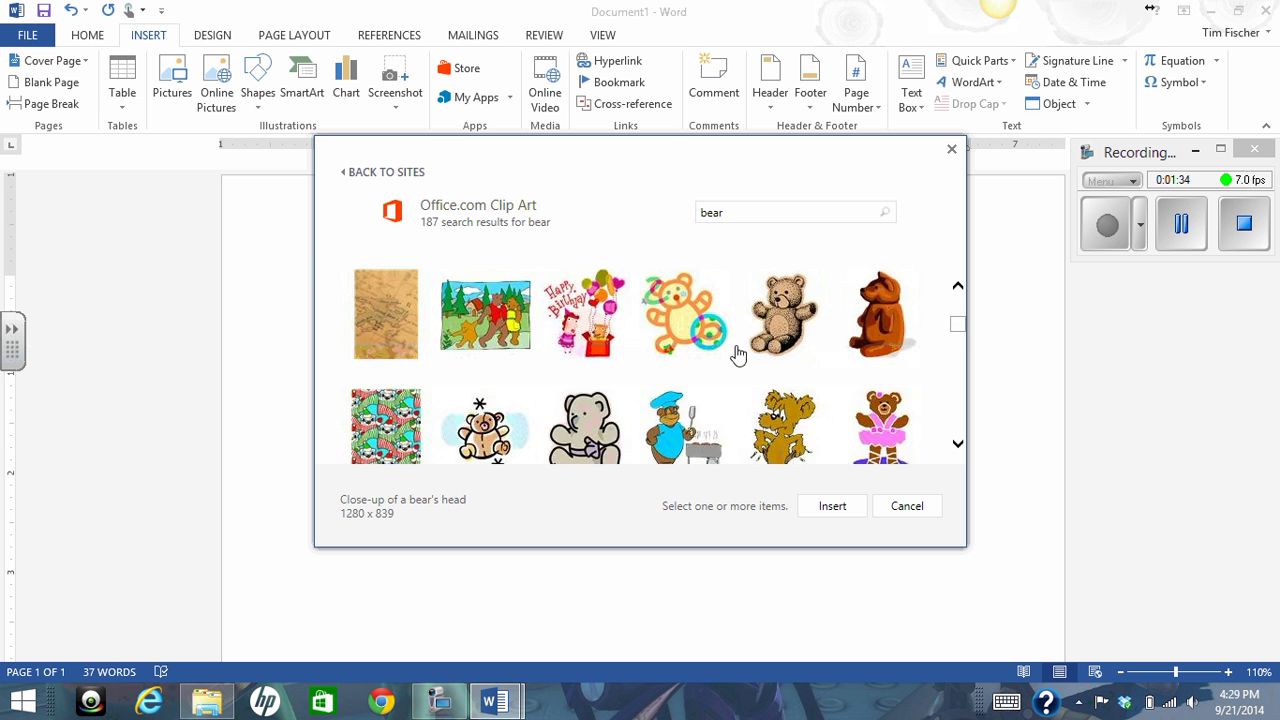
scroll(737, 354, down, 10)
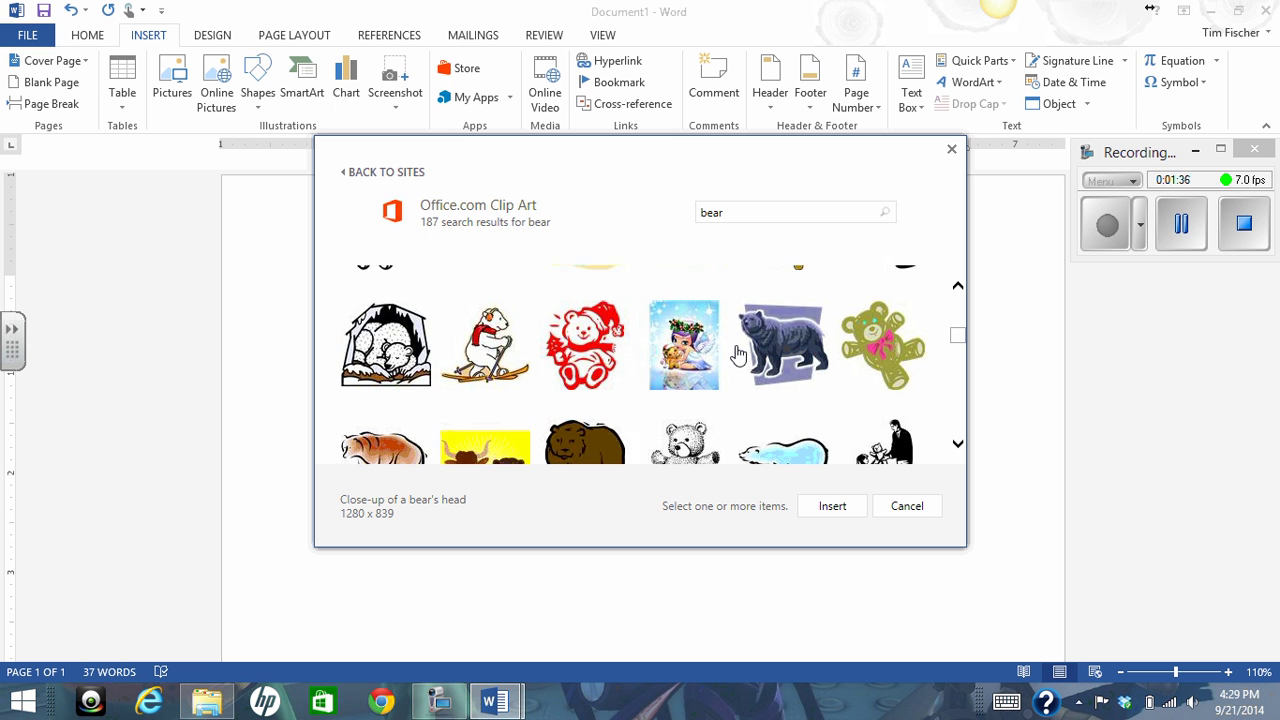
scroll(737, 354, down, 10)
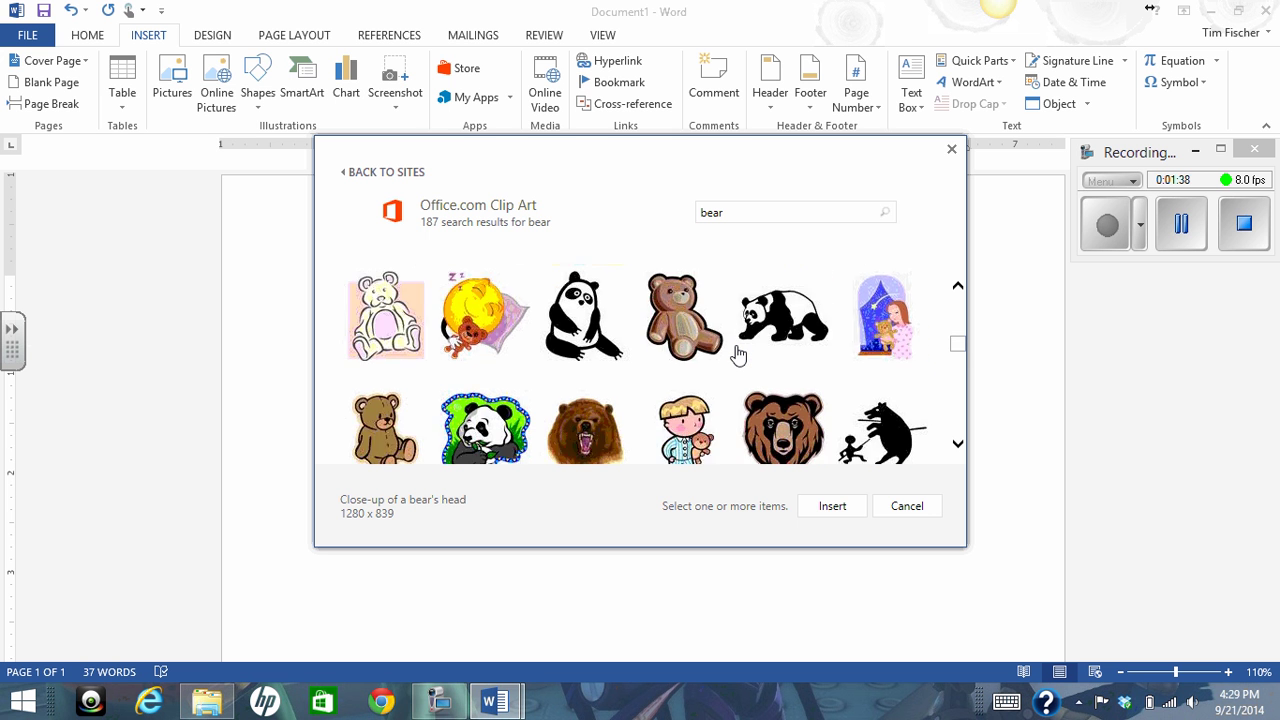
scroll(737, 354, down, 5)
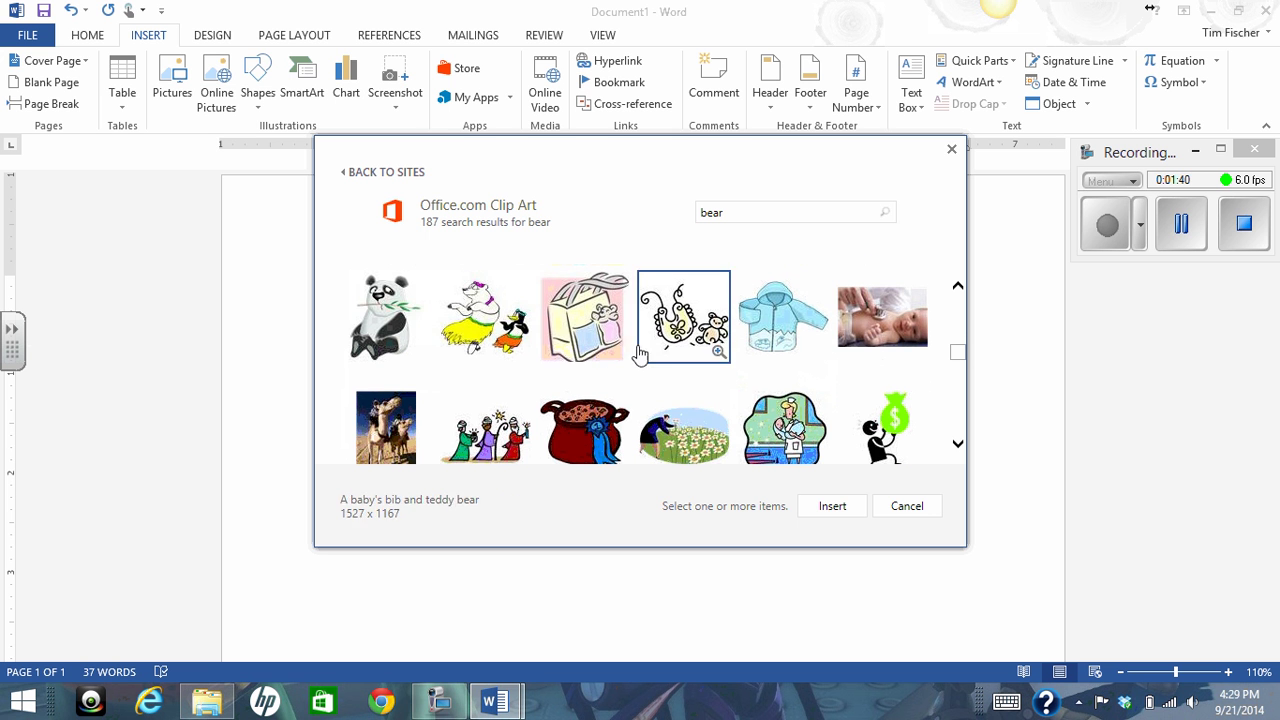
click(484, 323)
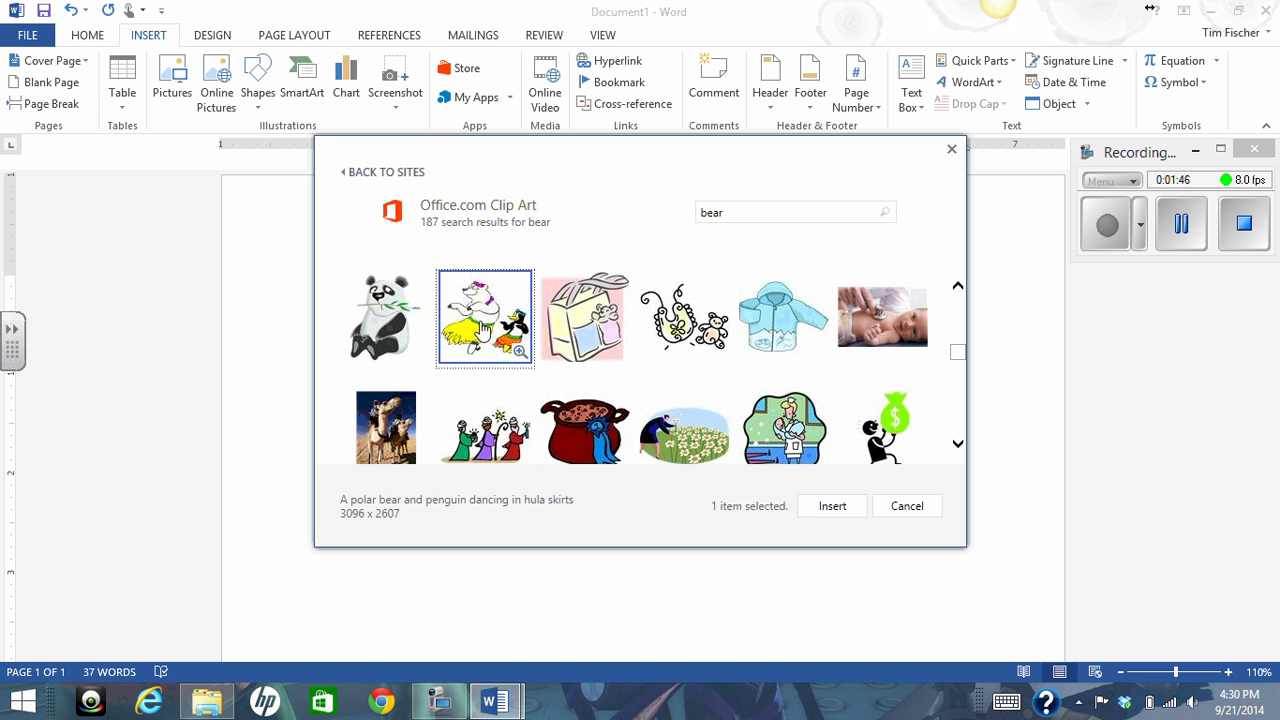
double_click(484, 323)
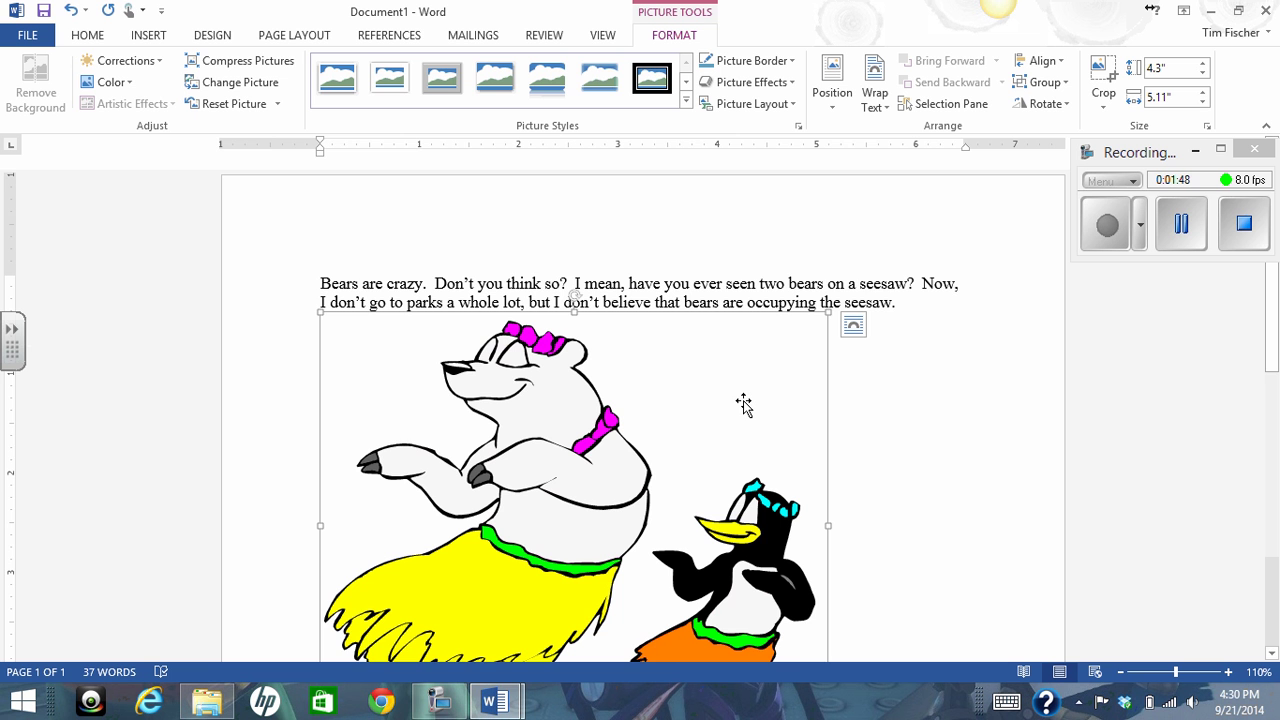
scroll(740, 406, down, 3)
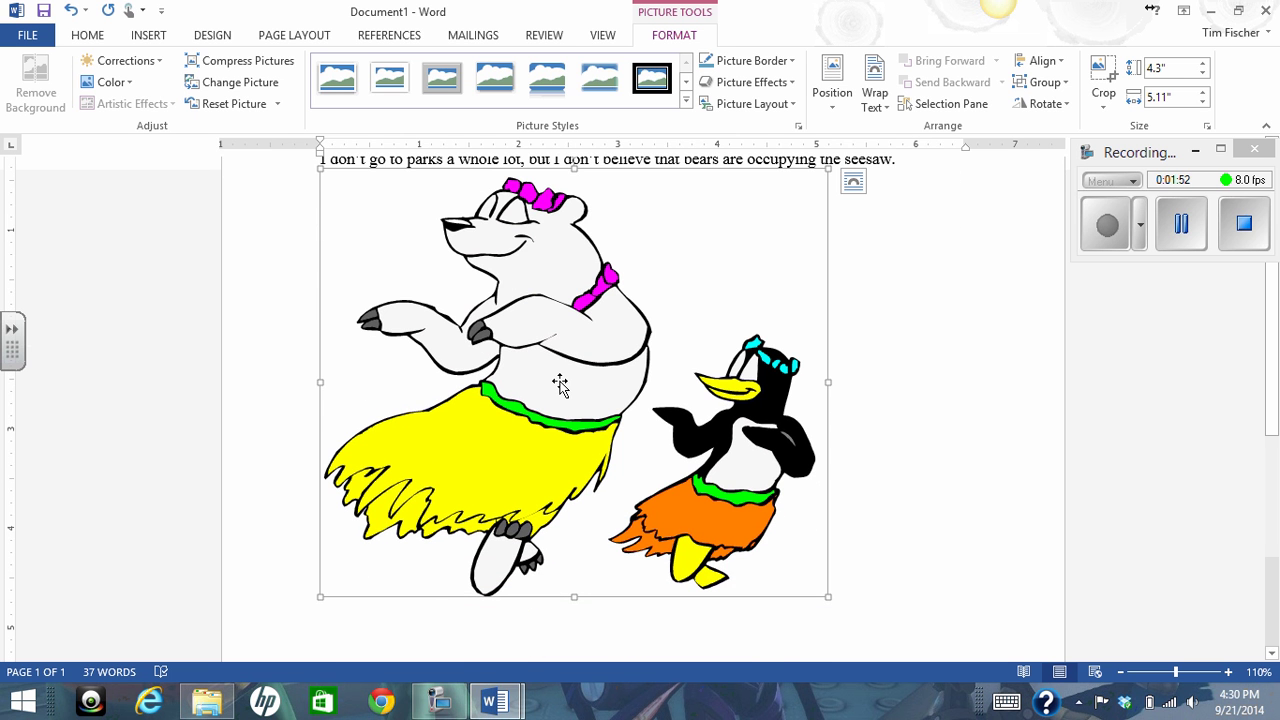
scroll(560, 385, up, 1)
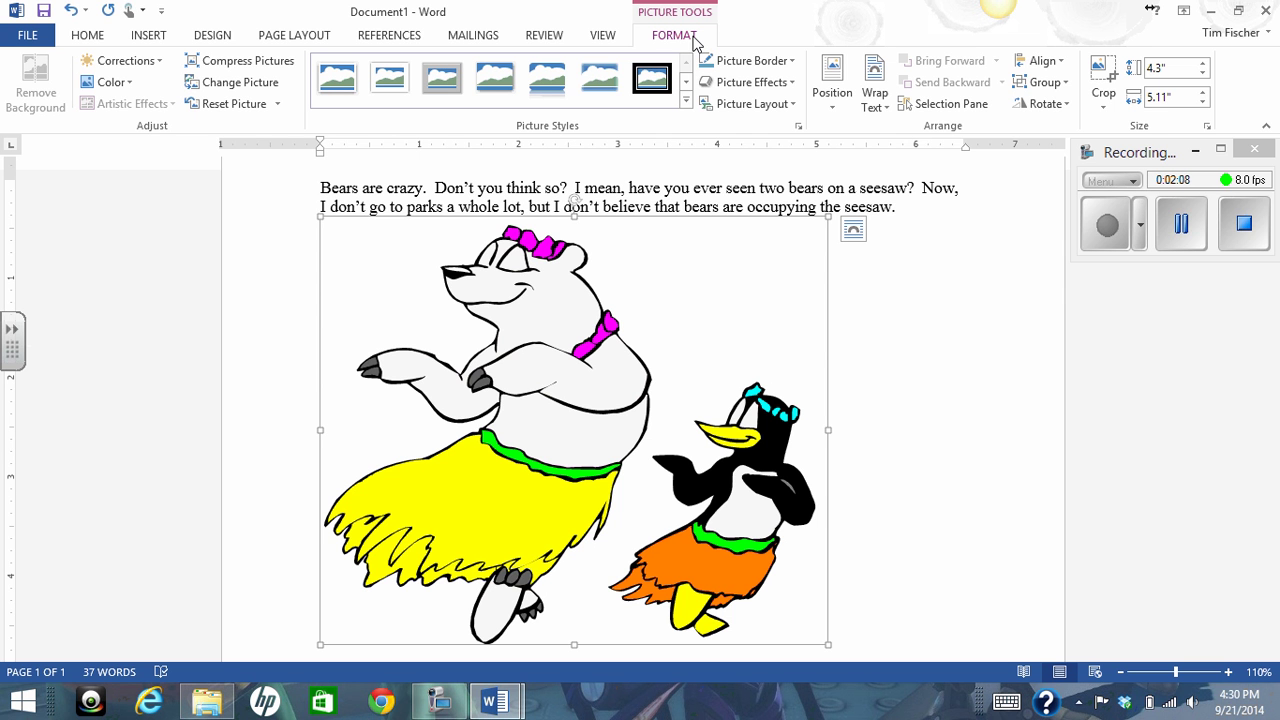
click(888, 110)
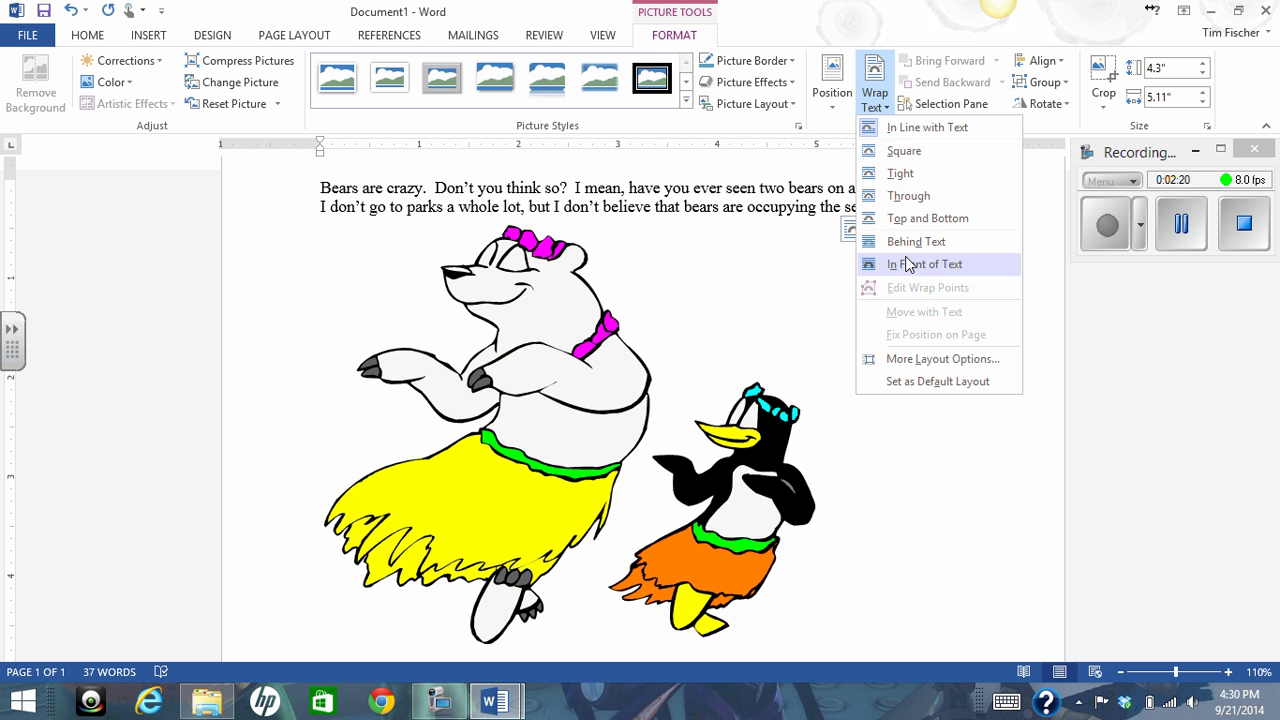
click(877, 90)
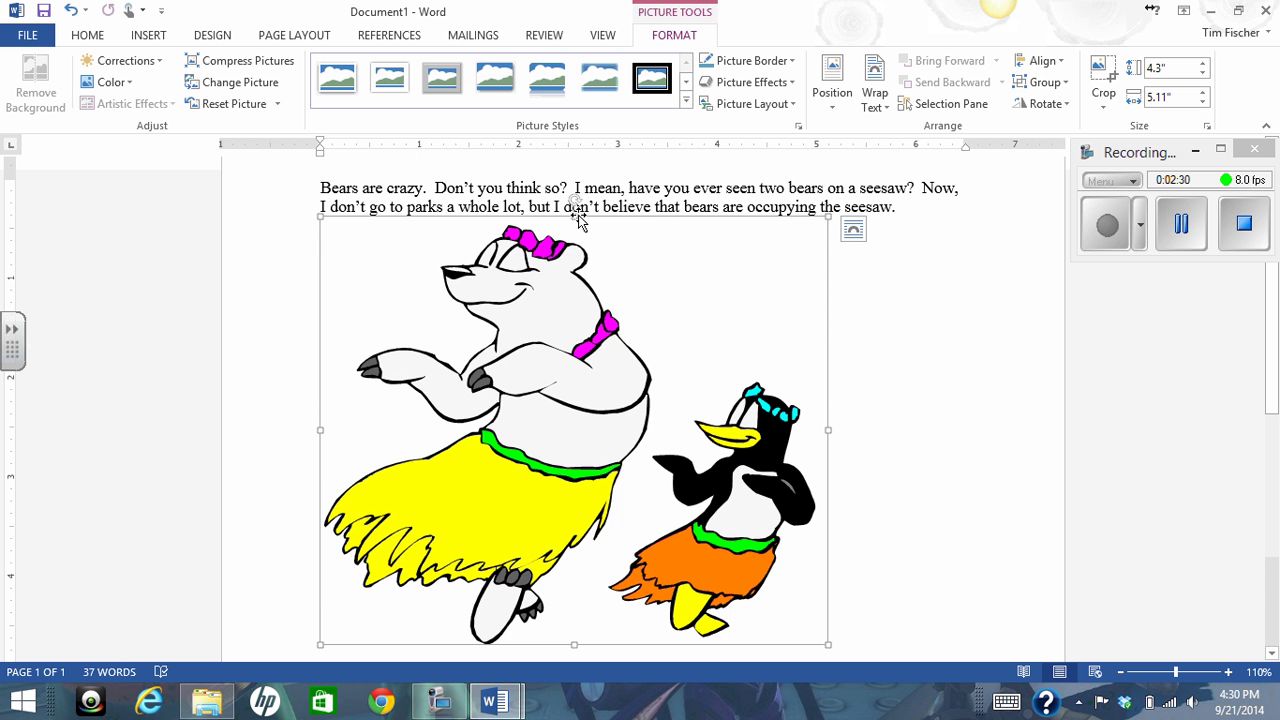
Shrink the bear picture out of proportion to about 3.42" high by 3.31" wide, and set its height to 1.3"
drag(574, 218, 580, 300)
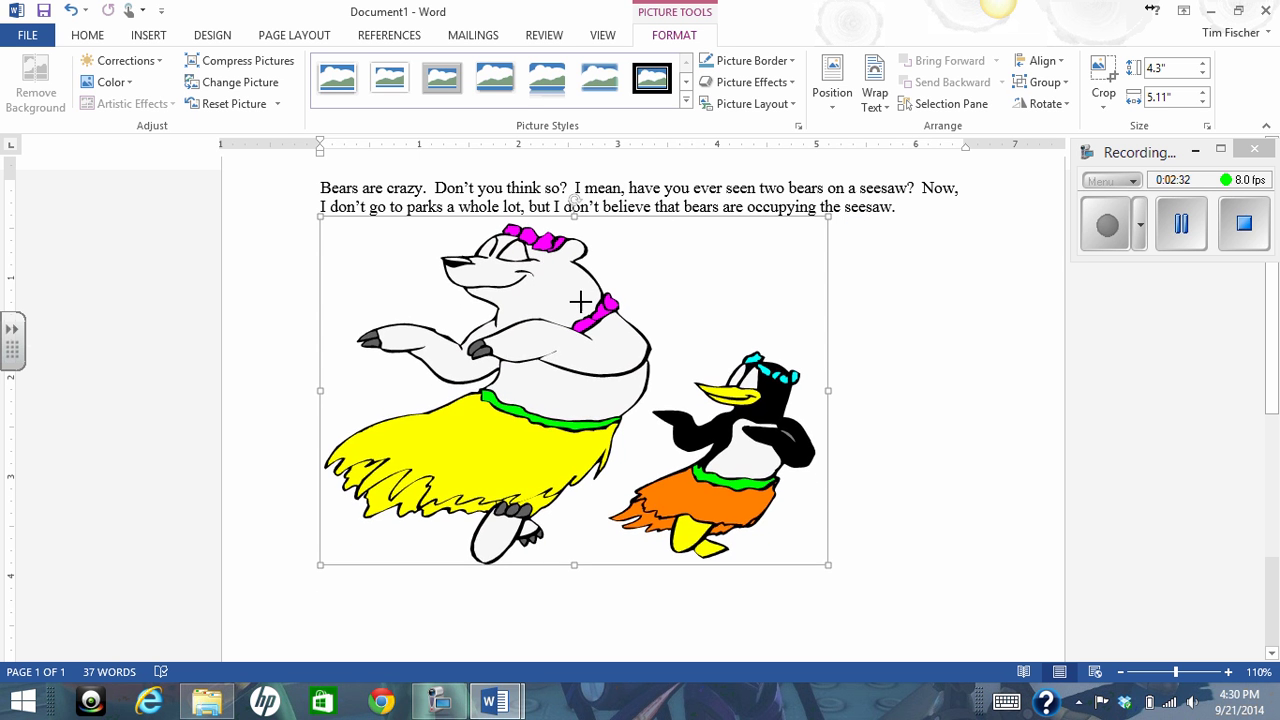
drag(828, 385, 650, 386)
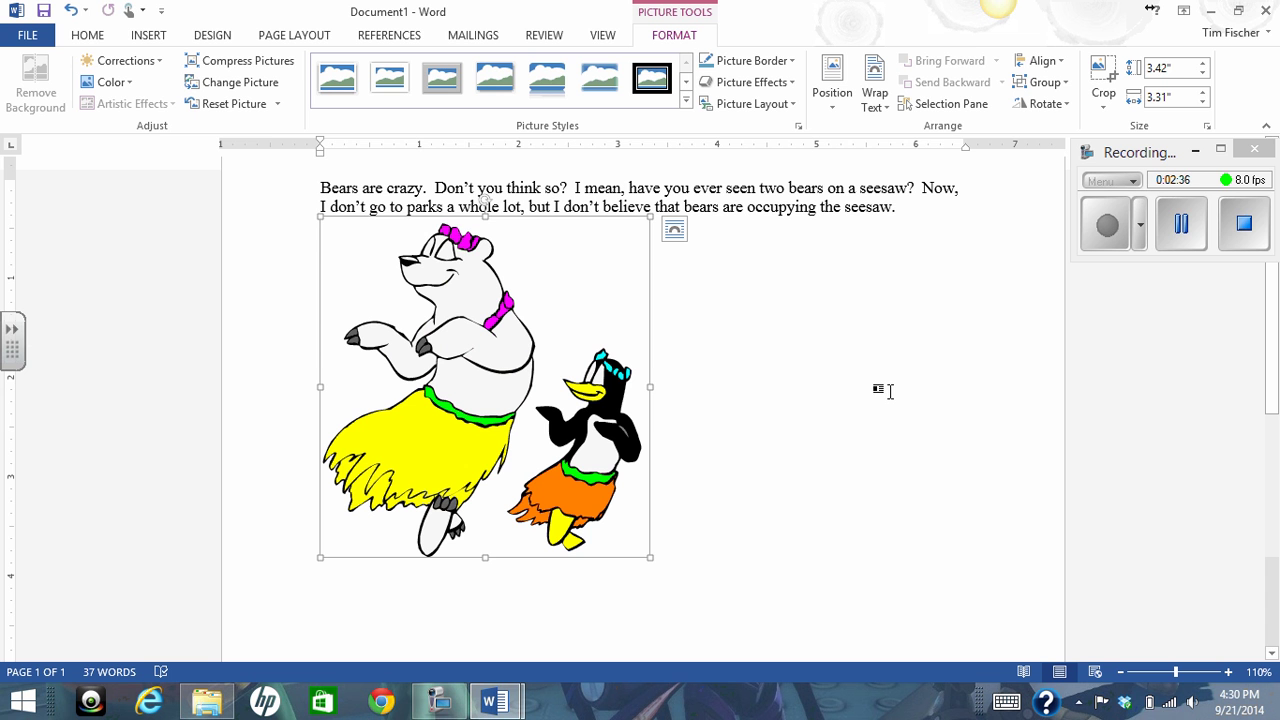
click(1173, 68)
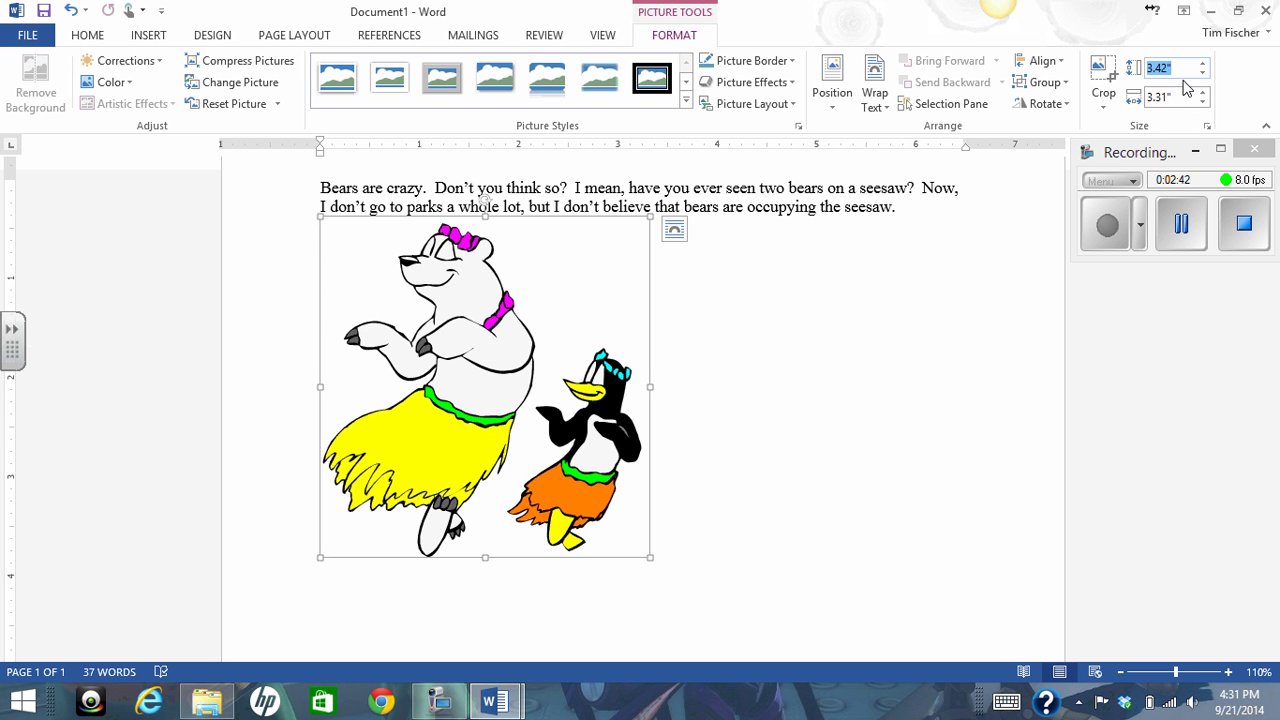
text(1.3)
key(Return)
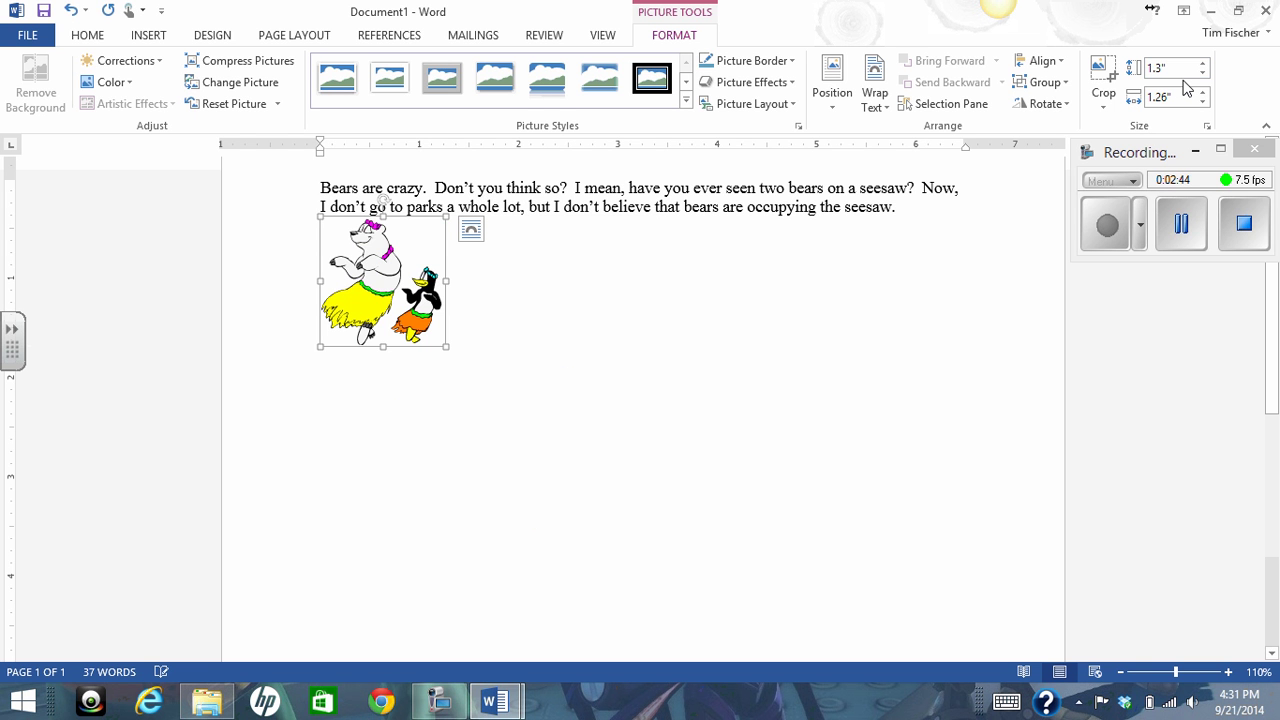
Undo the bear picture's height setting and both freehand size changes
click(72, 12)
click(71, 12)
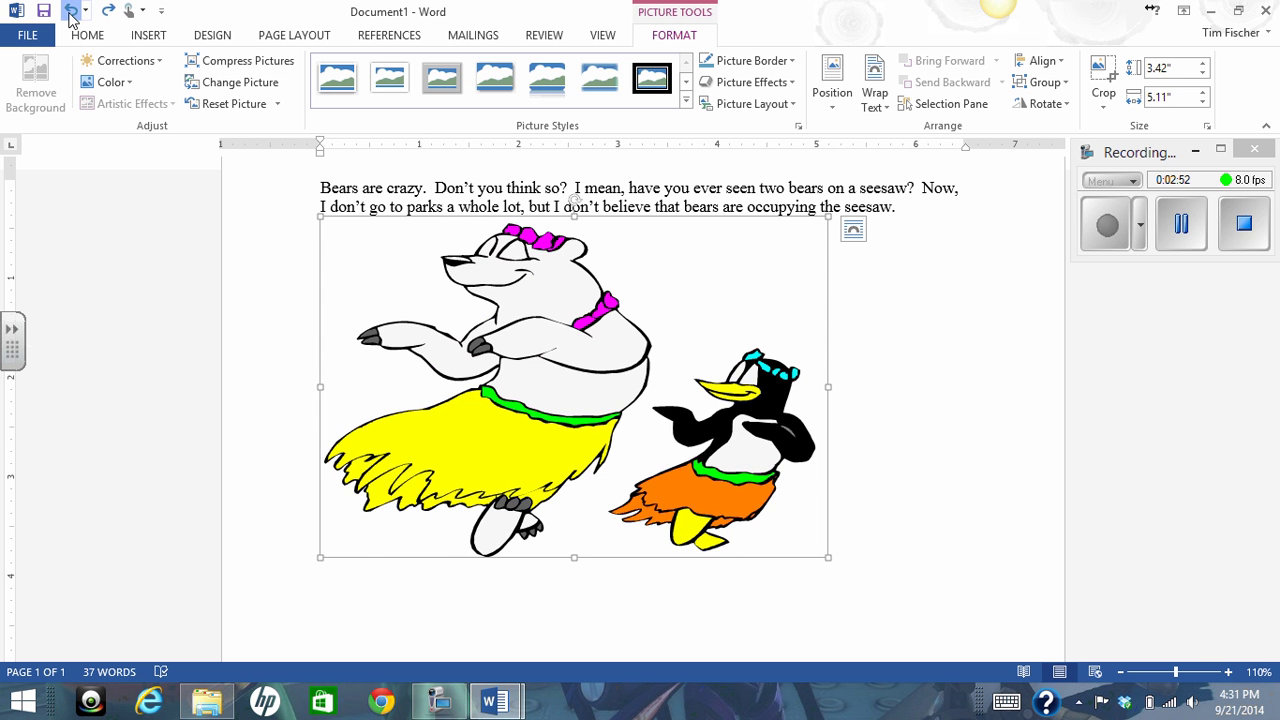
click(72, 12)
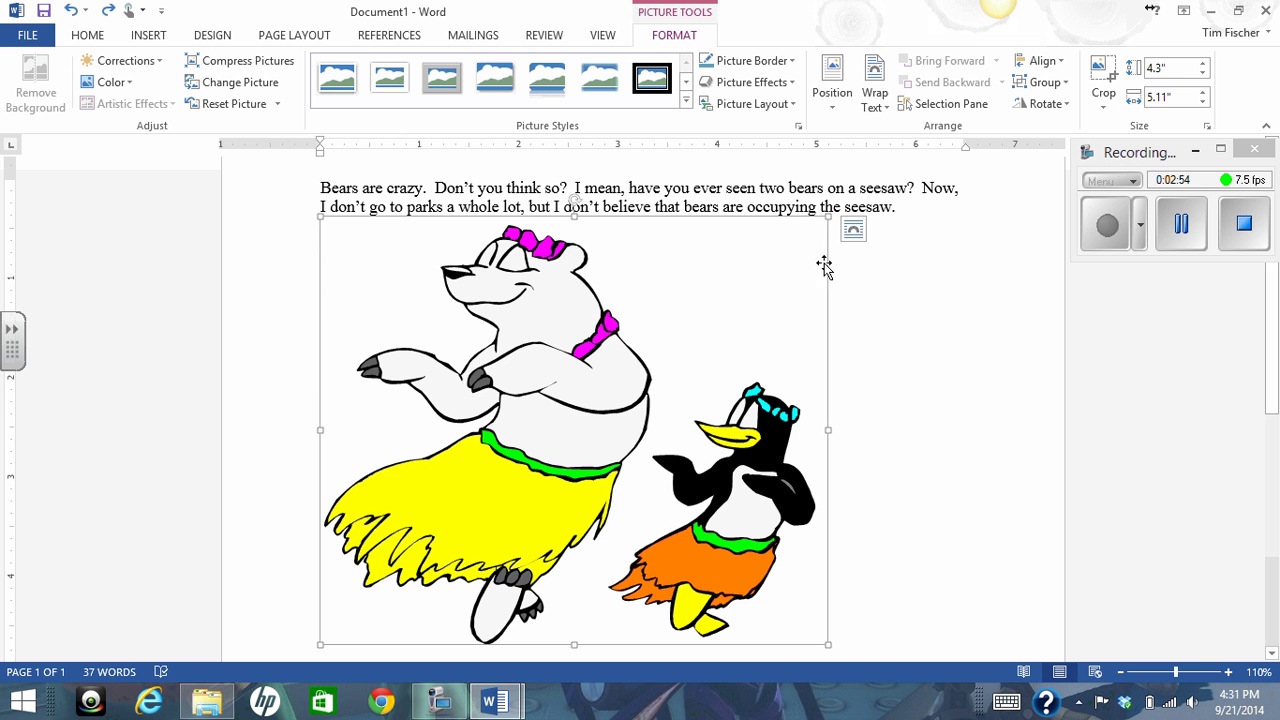
Set the bear picture's height to 1.3" with its original proportions
click(1176, 70)
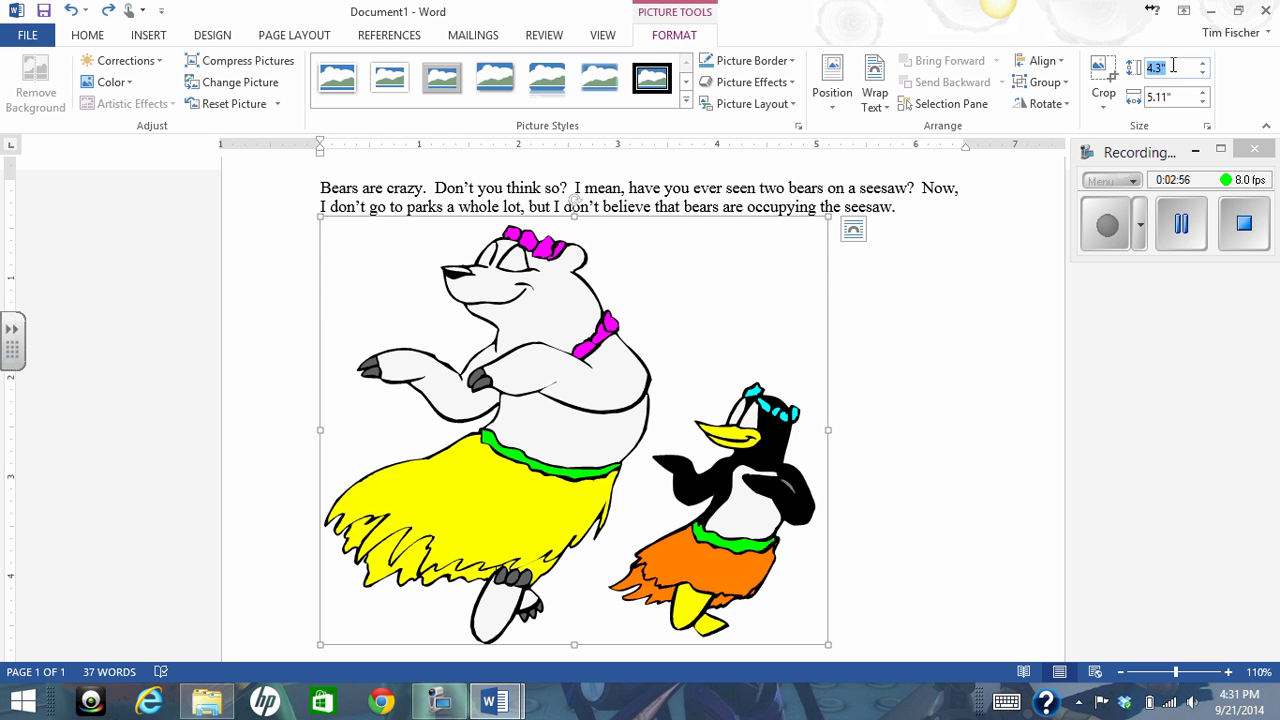
text(1.3)
key(Return)
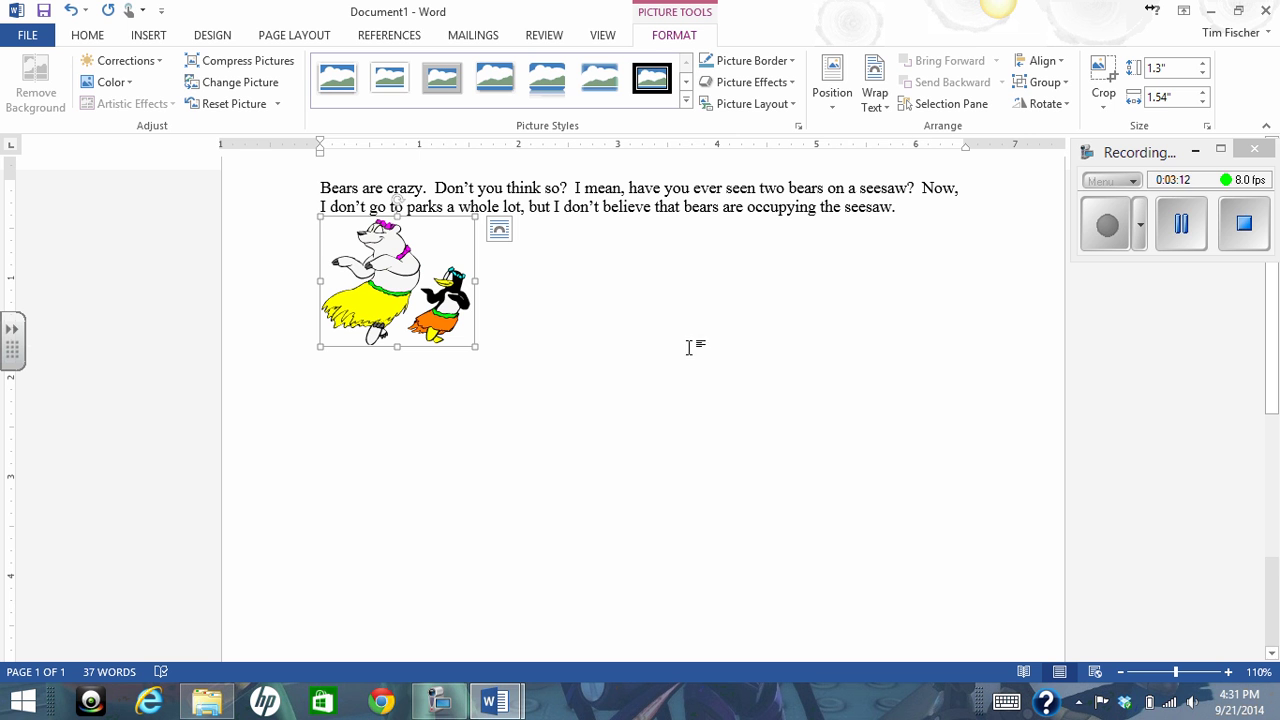
Apply In Line with Text wrapping to the bear picture and move it to right after "Don't you think so?"
click(876, 100)
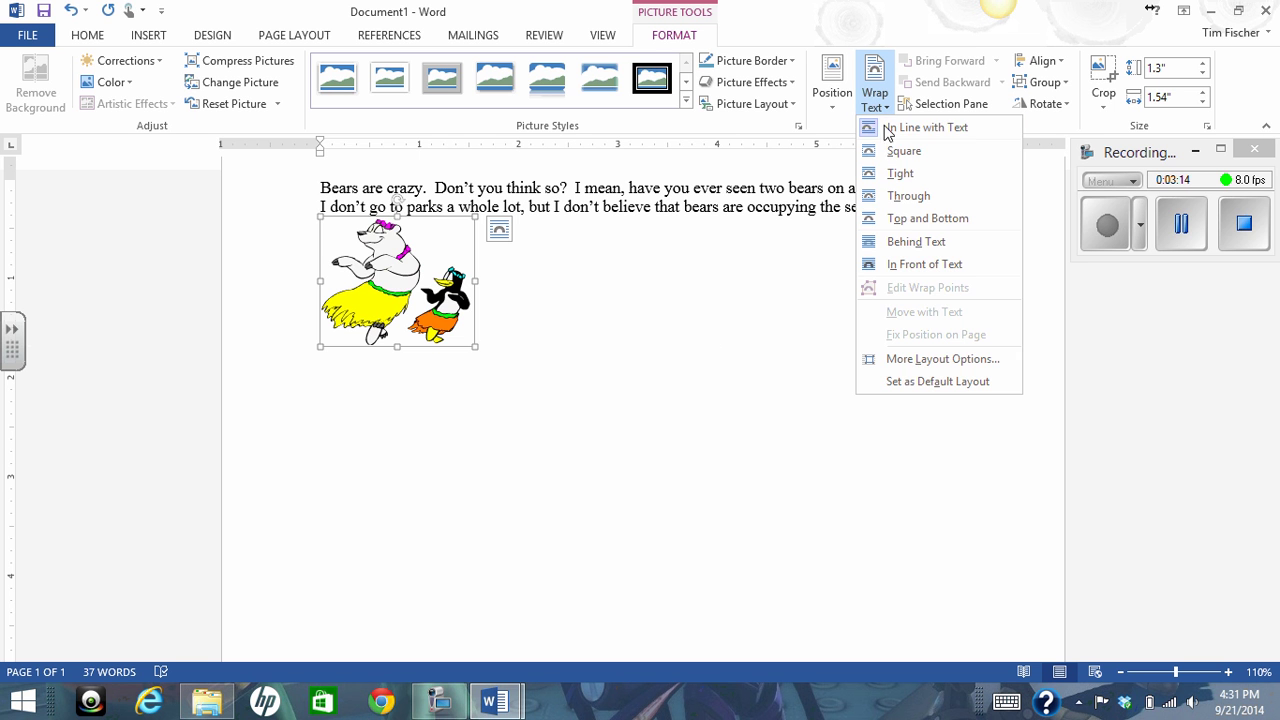
click(903, 127)
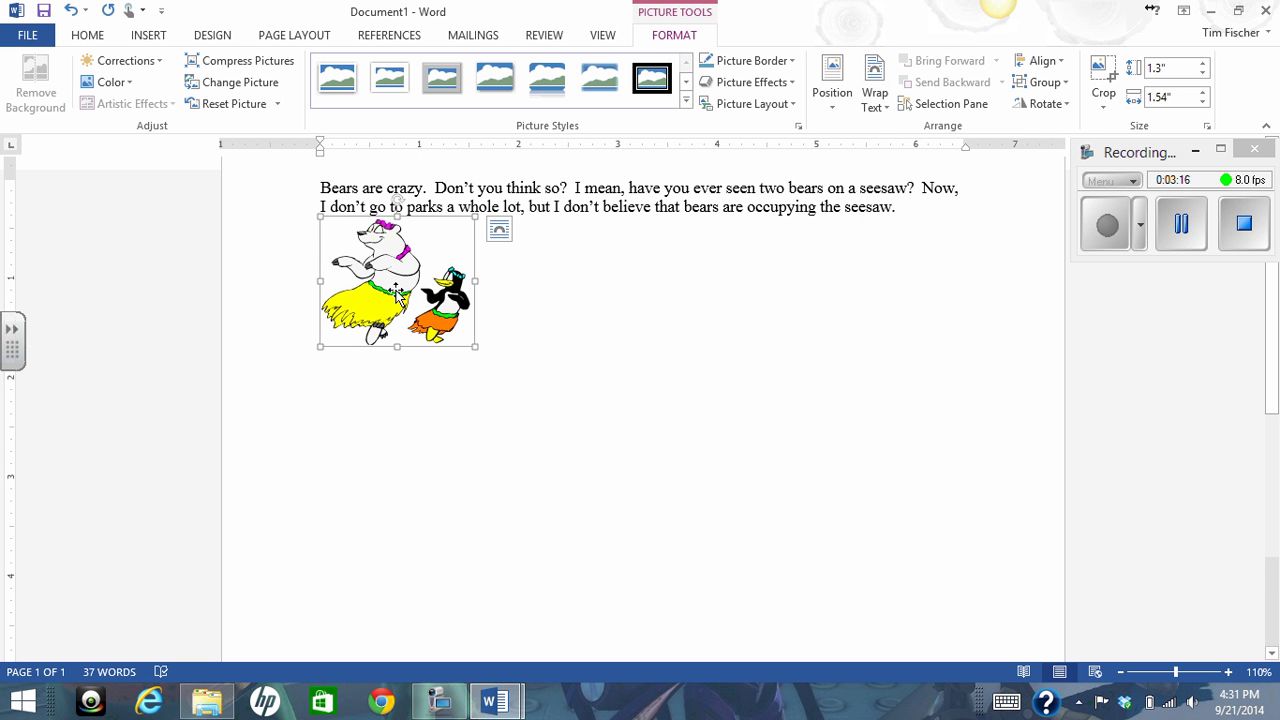
drag(392, 285, 578, 205)
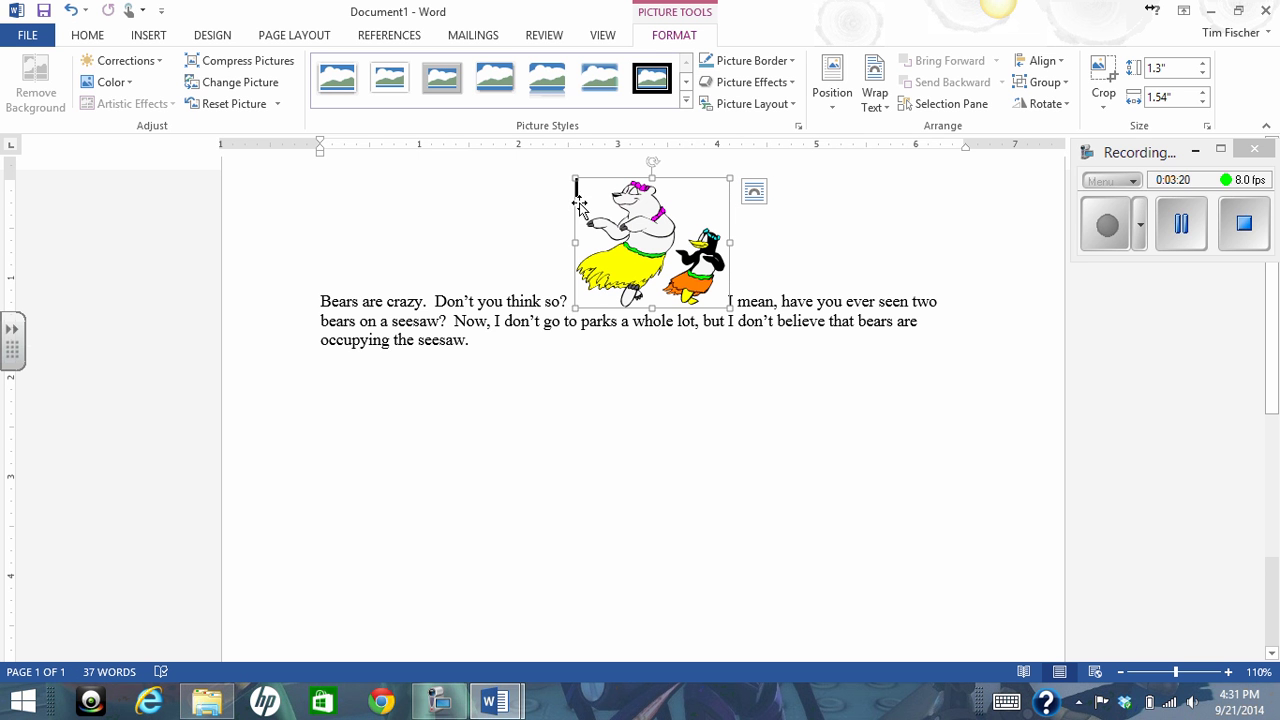
Add a blank line below the bear paragraph and enter the text "Ctrl + c ctrl+v" beneath it
click(683, 345)
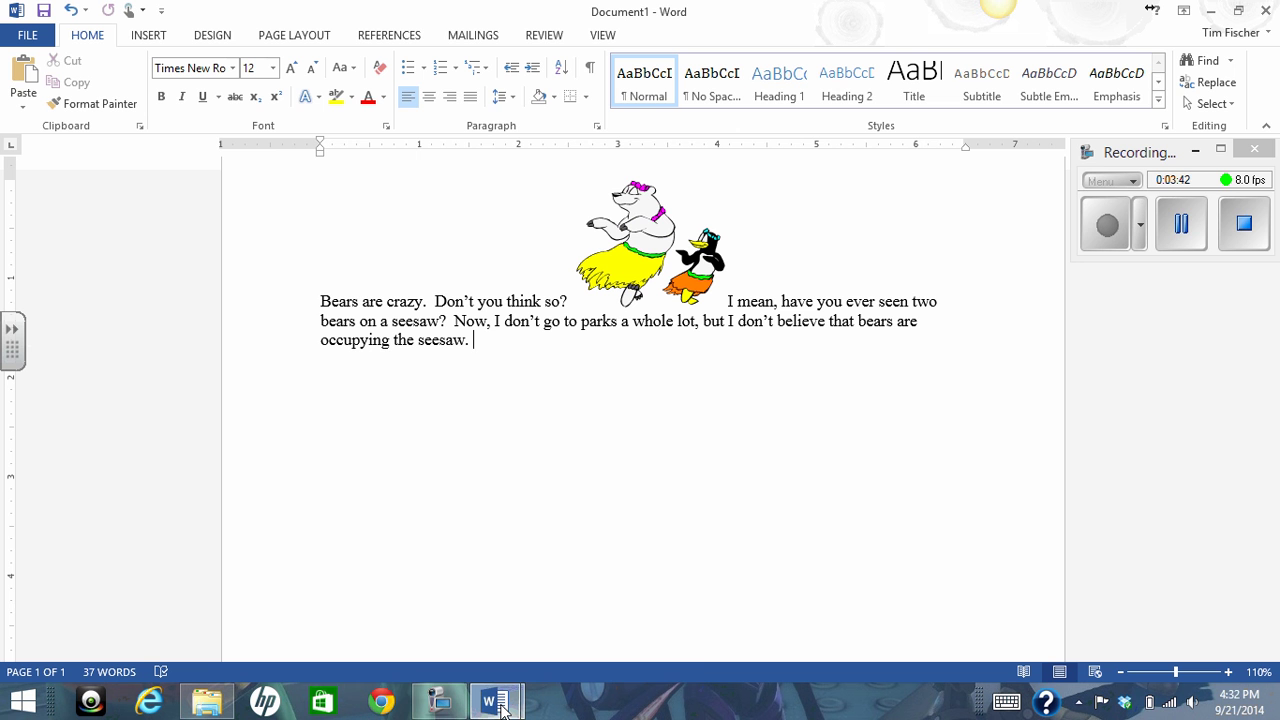
mouse_move(503, 707)
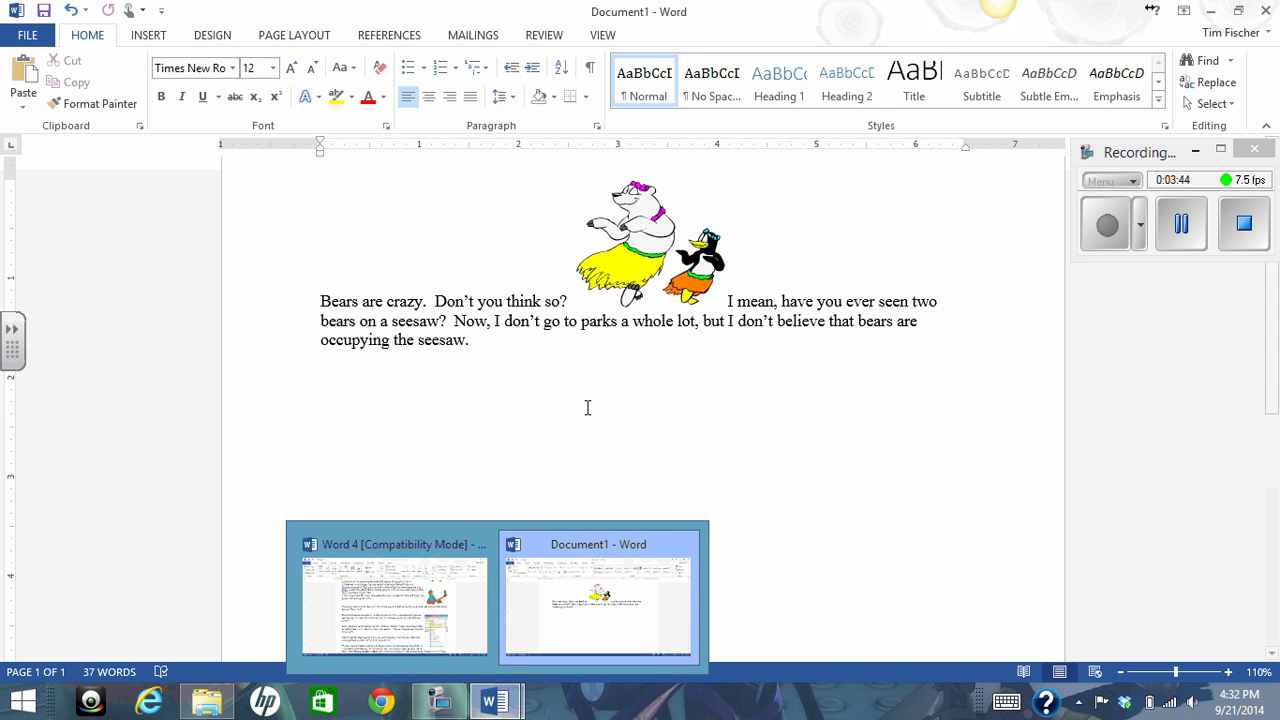
key(Return)
key(Return)
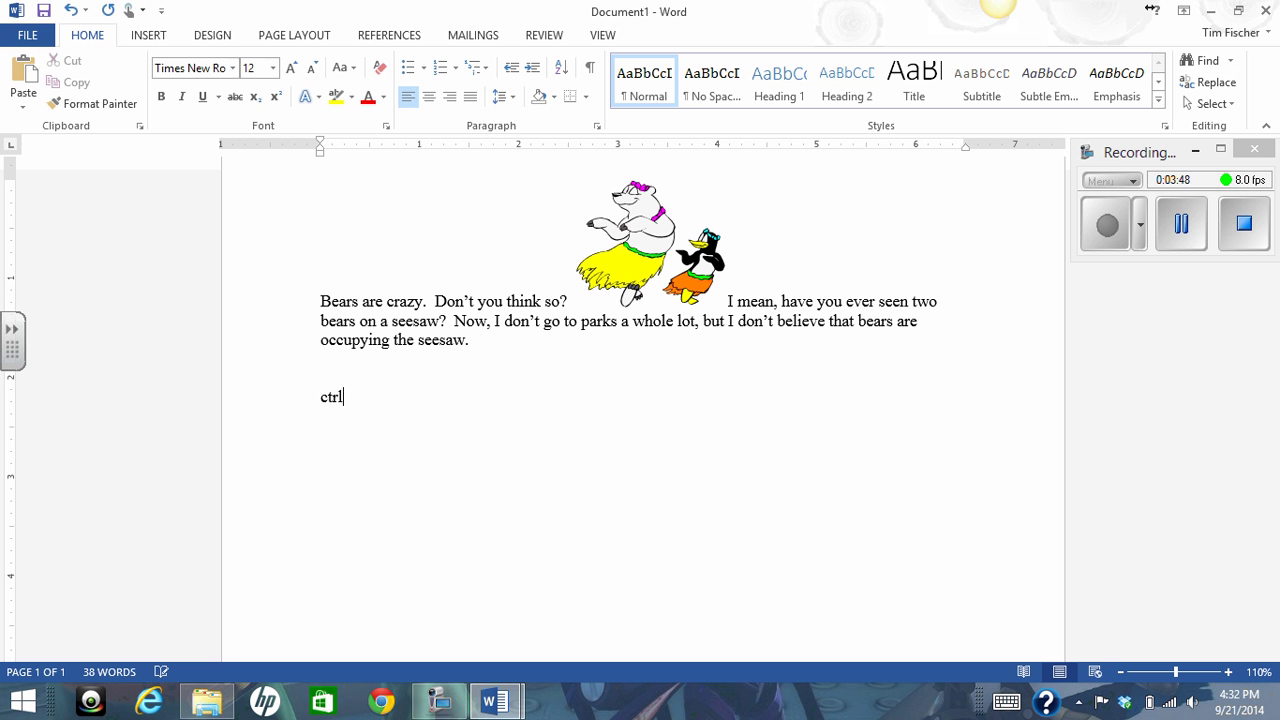
text(ctrl)
text(+ c  ct)
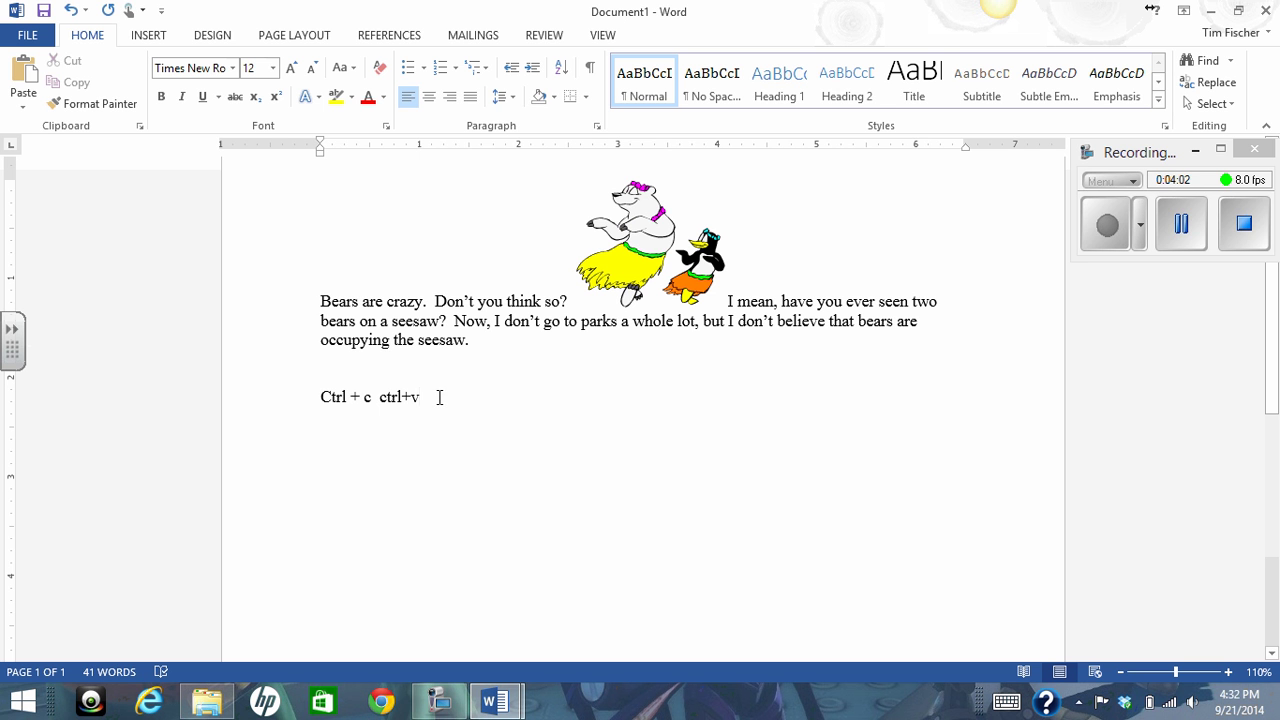
drag(436, 343, 327, 313)
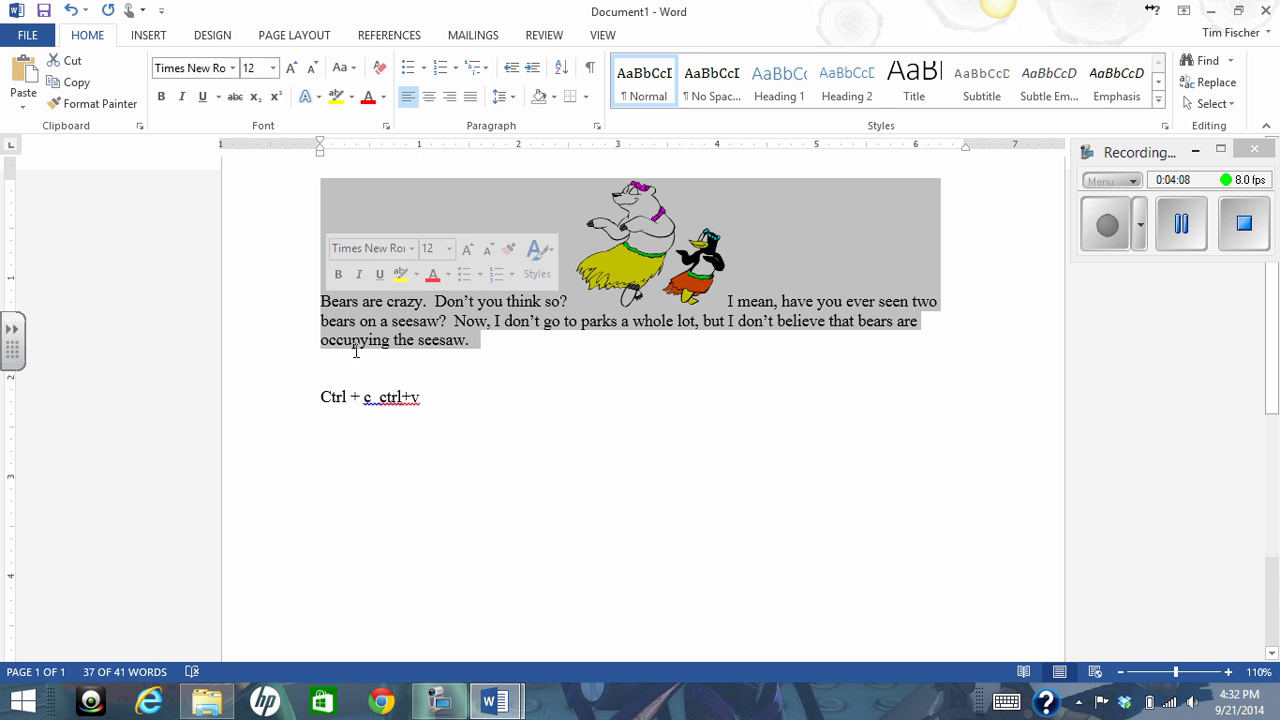
right_click(438, 313)
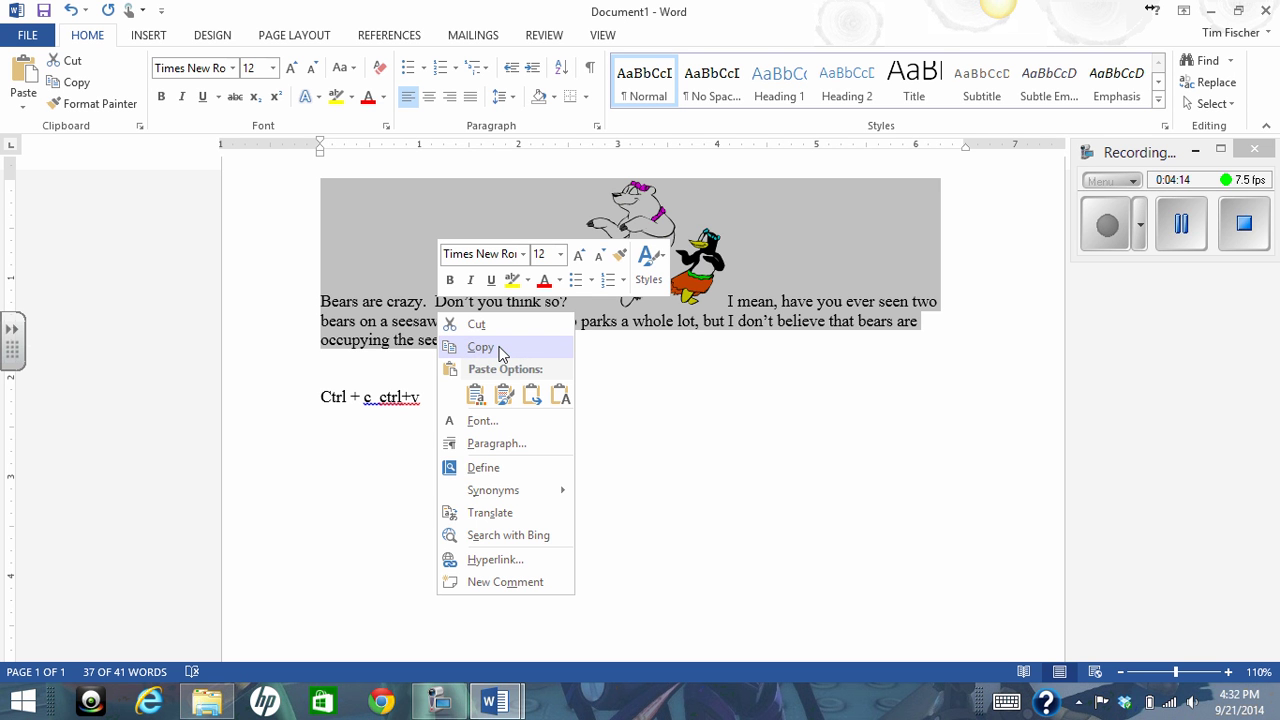
click(630, 385)
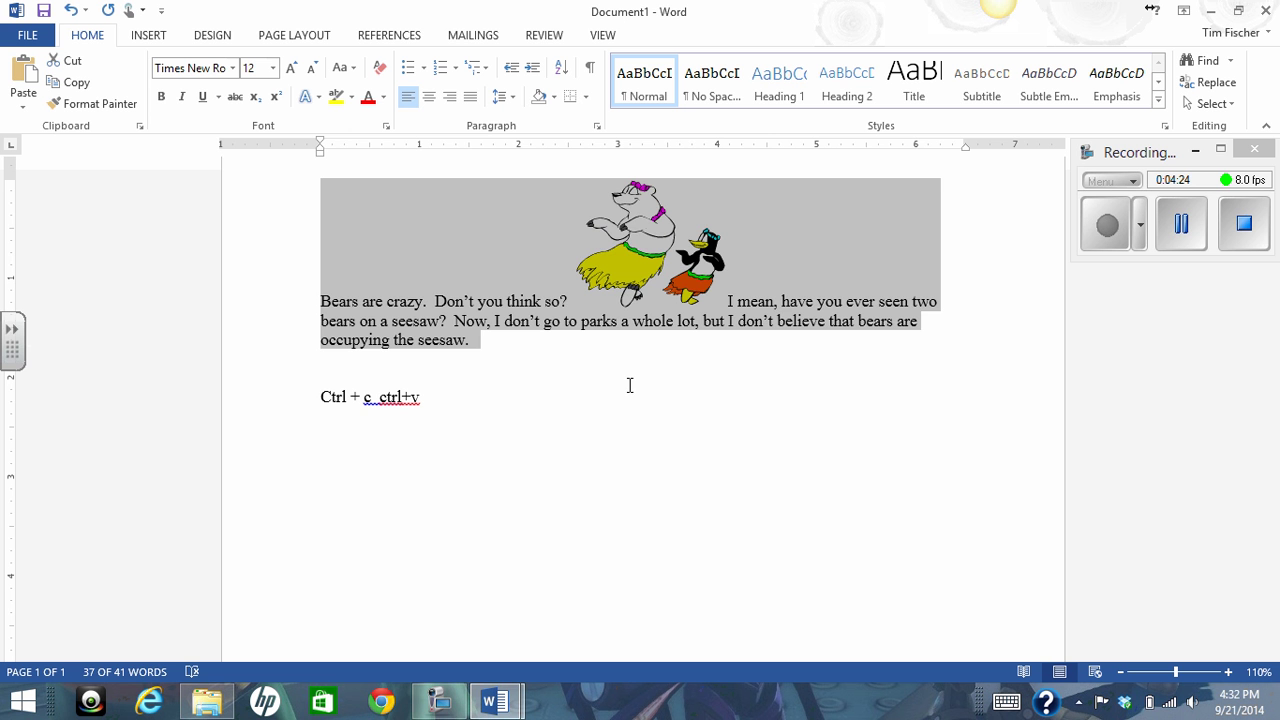
click(524, 351)
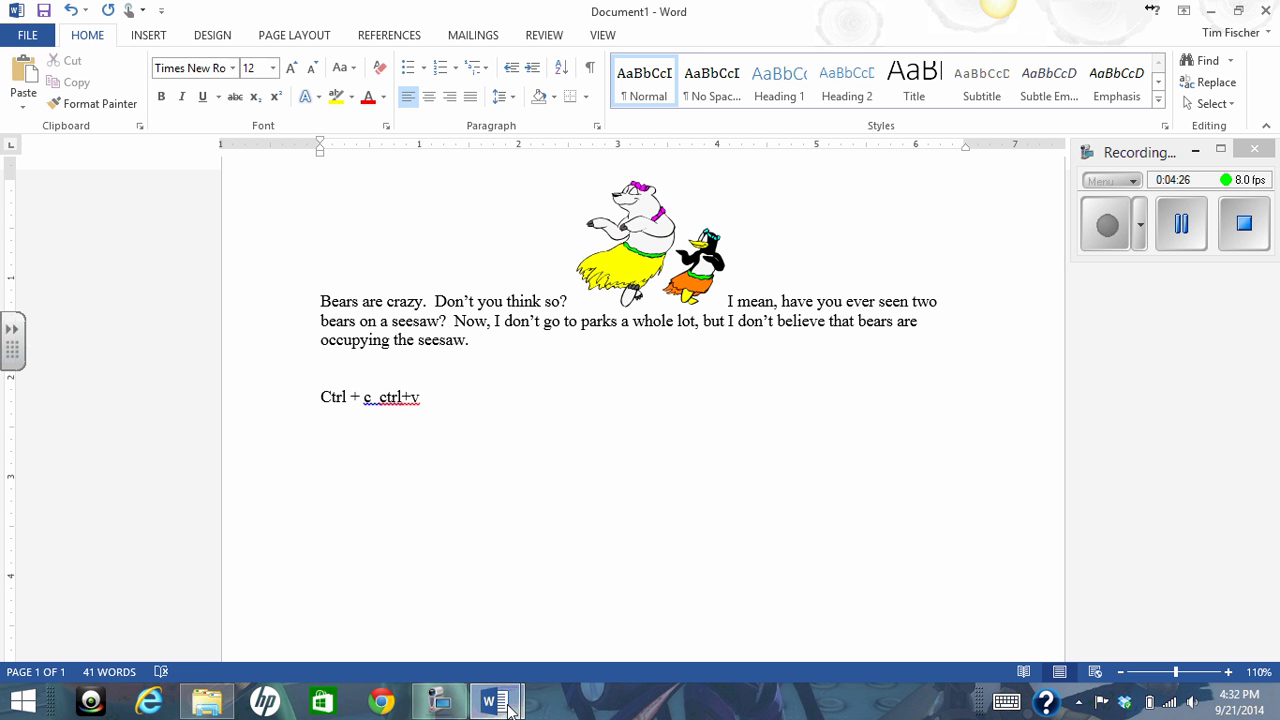
Switch to the Word 4 document and examine its clip art instructions and the example pictures for each text wrapping option
click(381, 610)
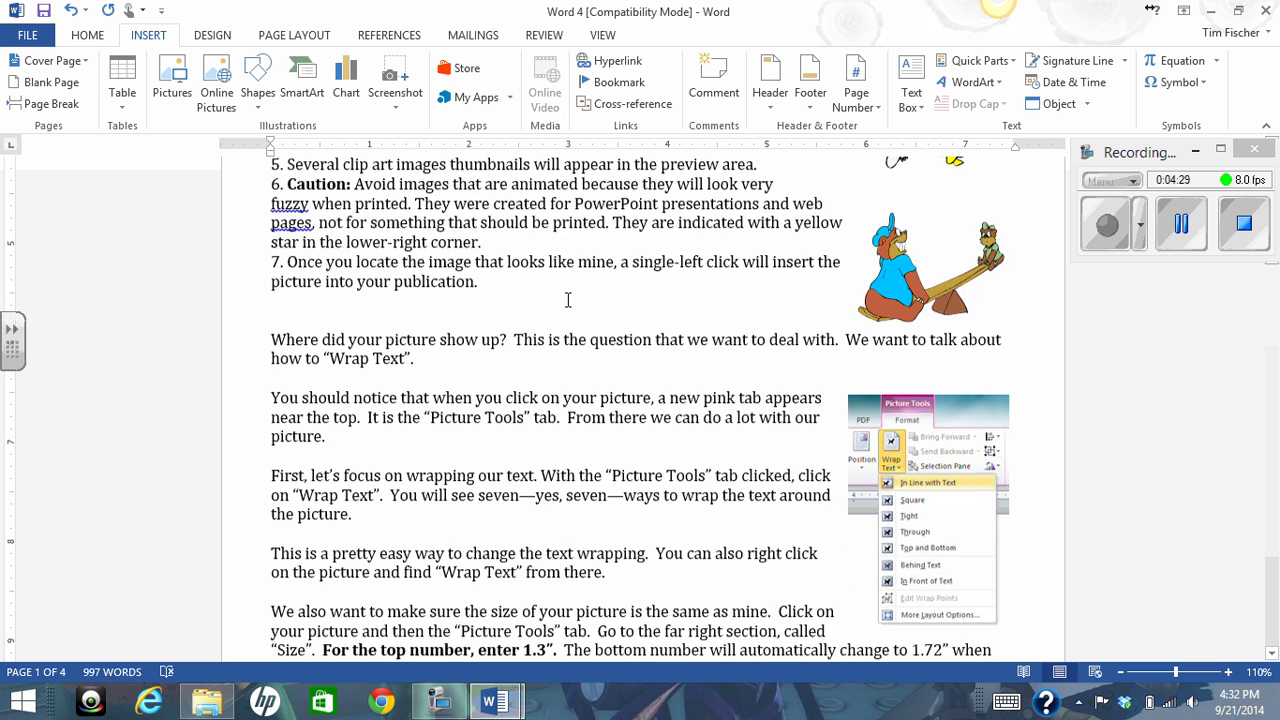
scroll(565, 300, up, 3)
click(910, 418)
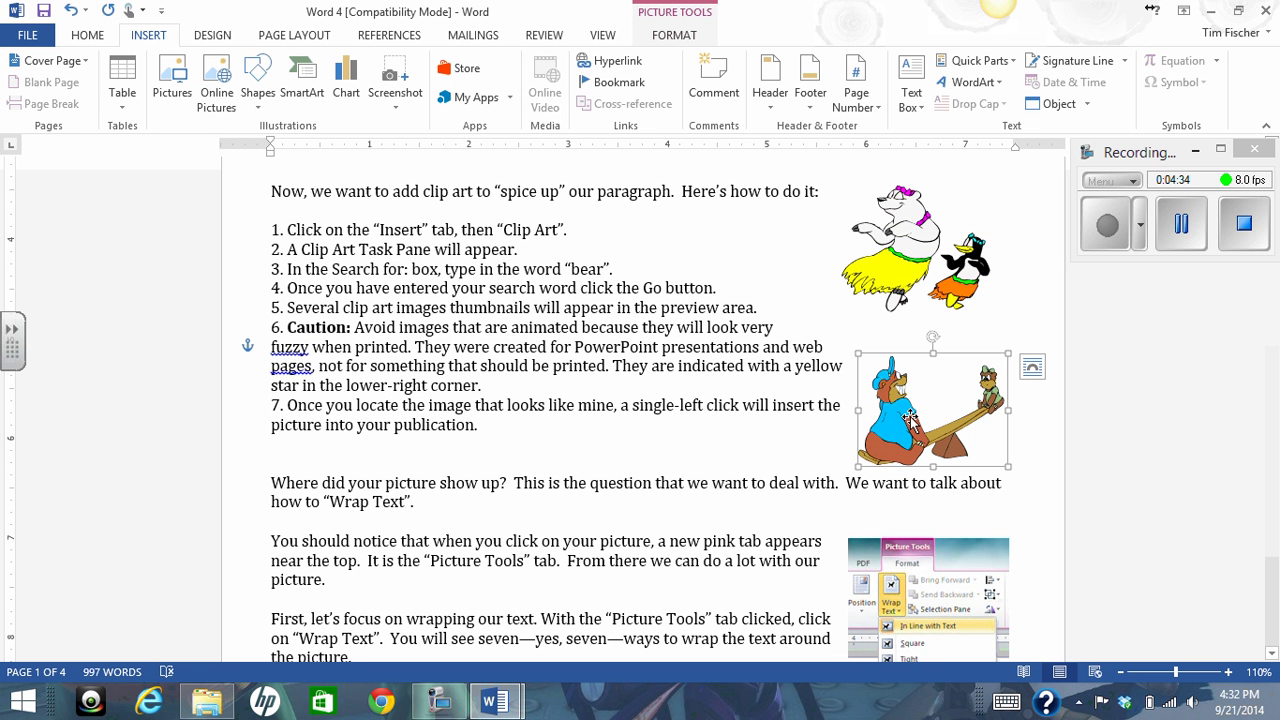
scroll(880, 400, down, 2)
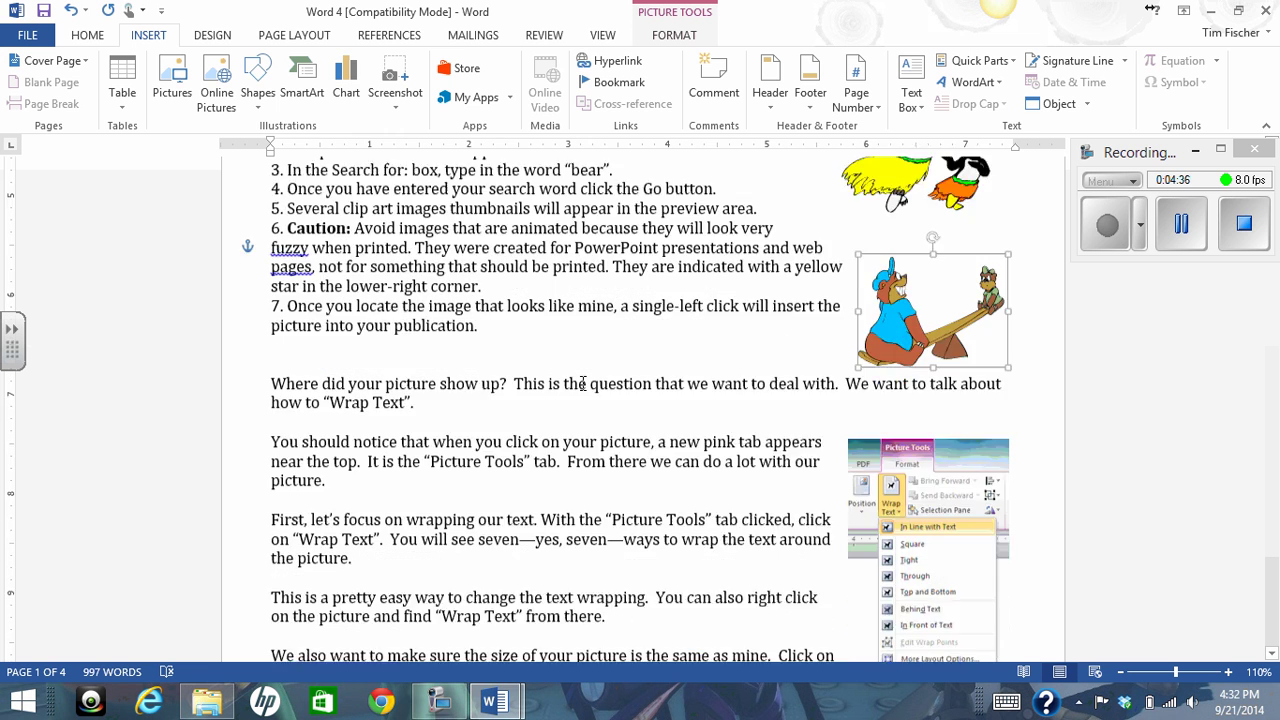
scroll(730, 370, up, 2)
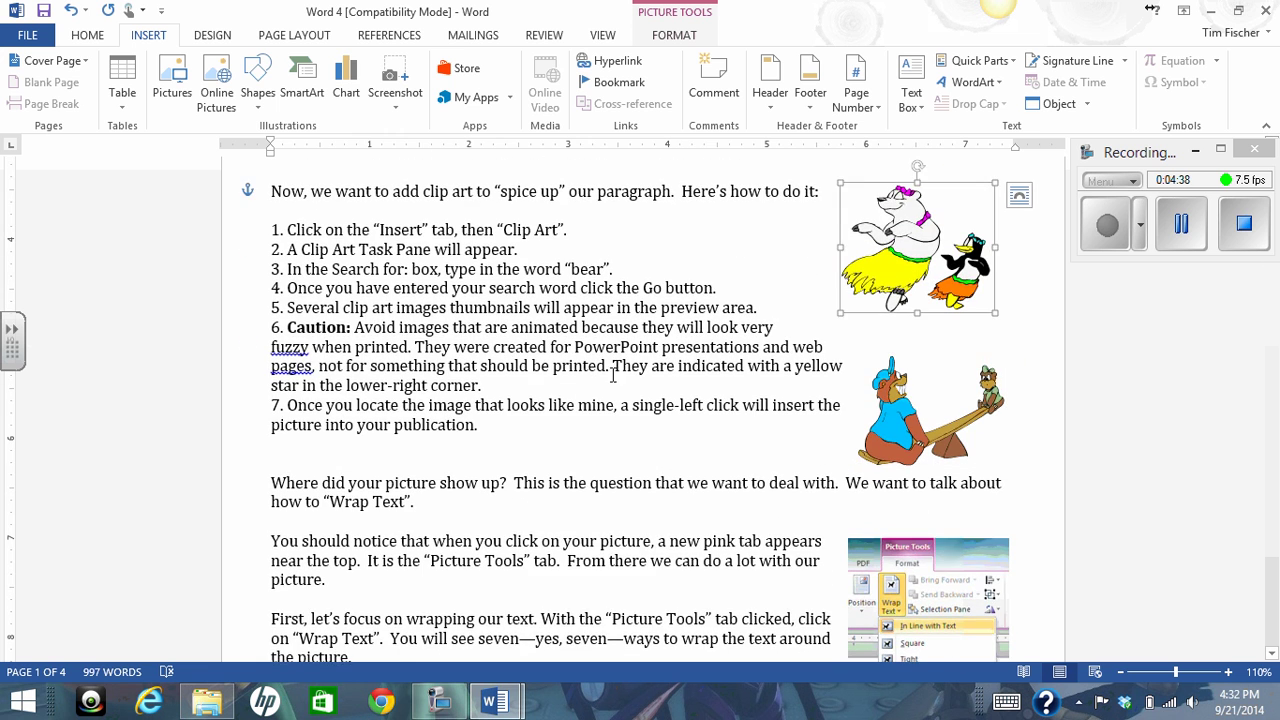
scroll(600, 385, down, 4)
scroll(590, 402, down, 20)
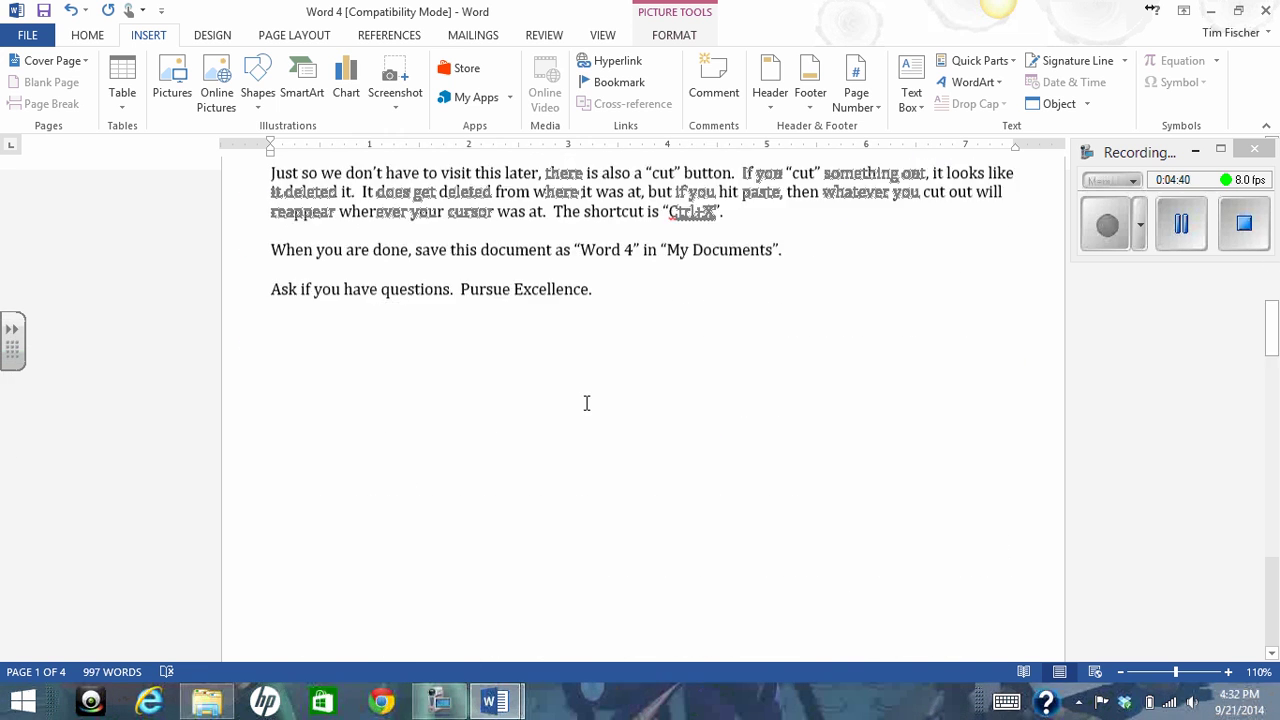
scroll(587, 403, down, 10)
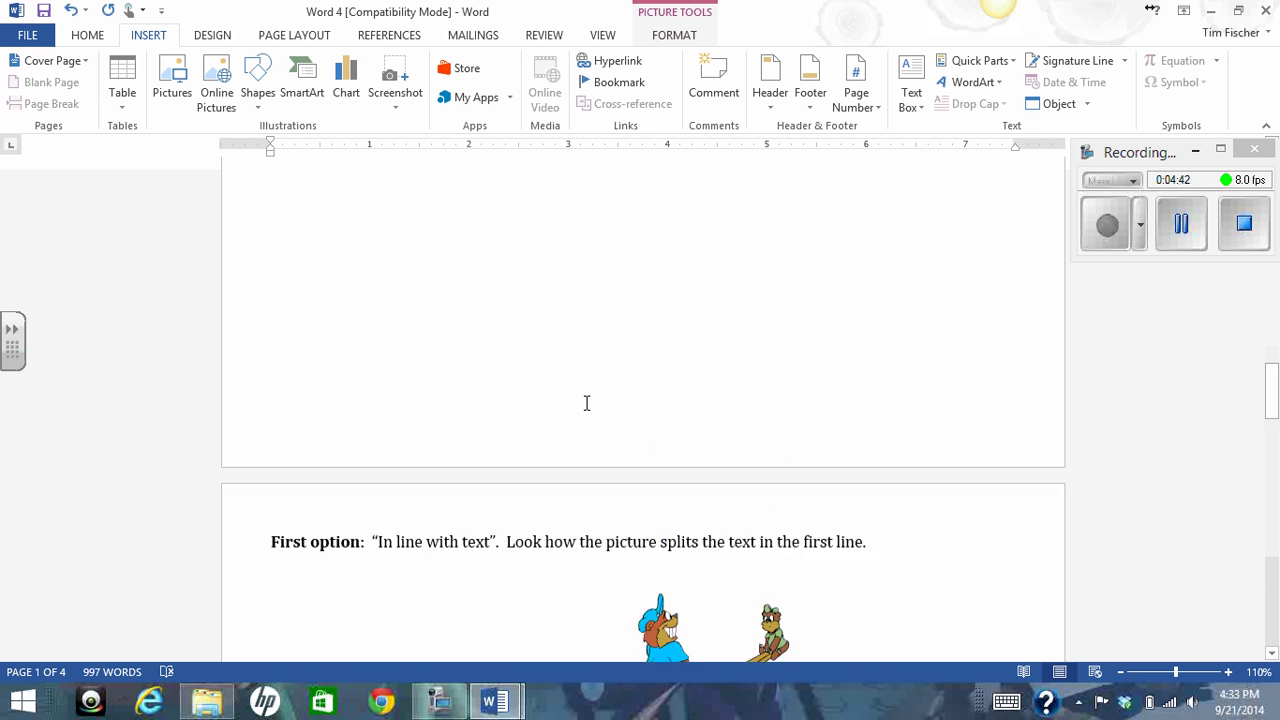
scroll(559, 401, down, 15)
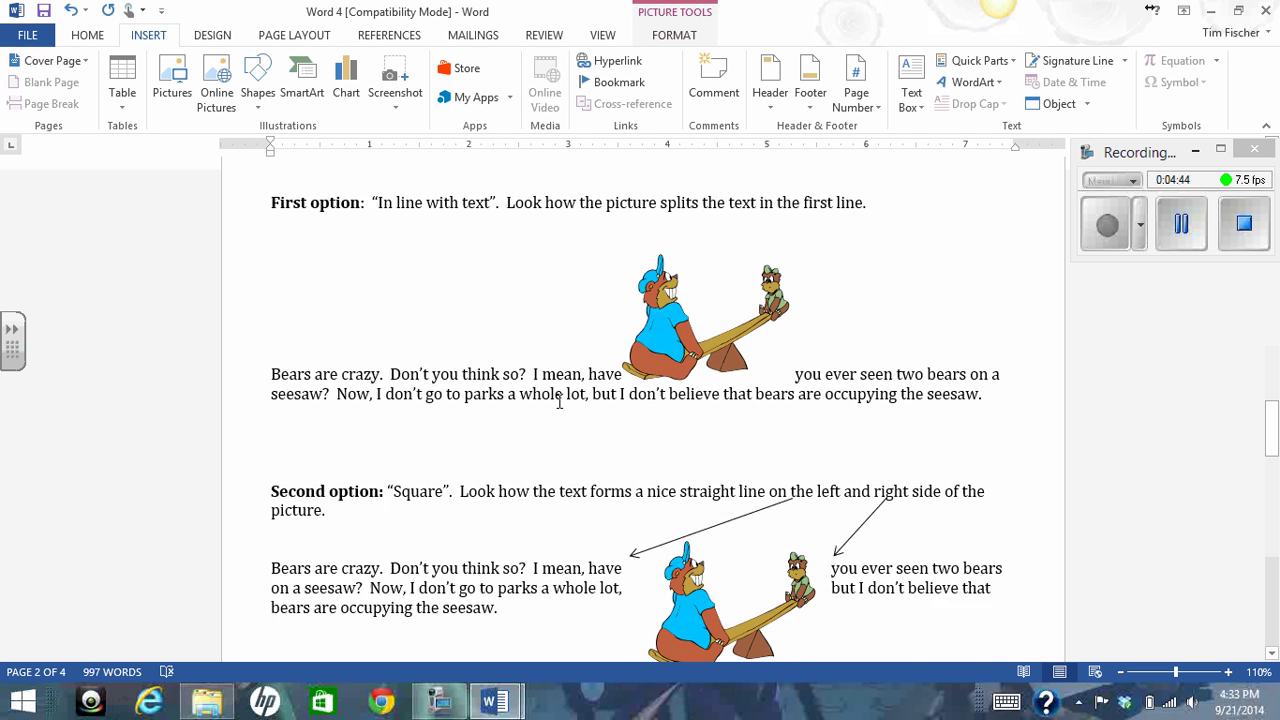
scroll(559, 401, down, 15)
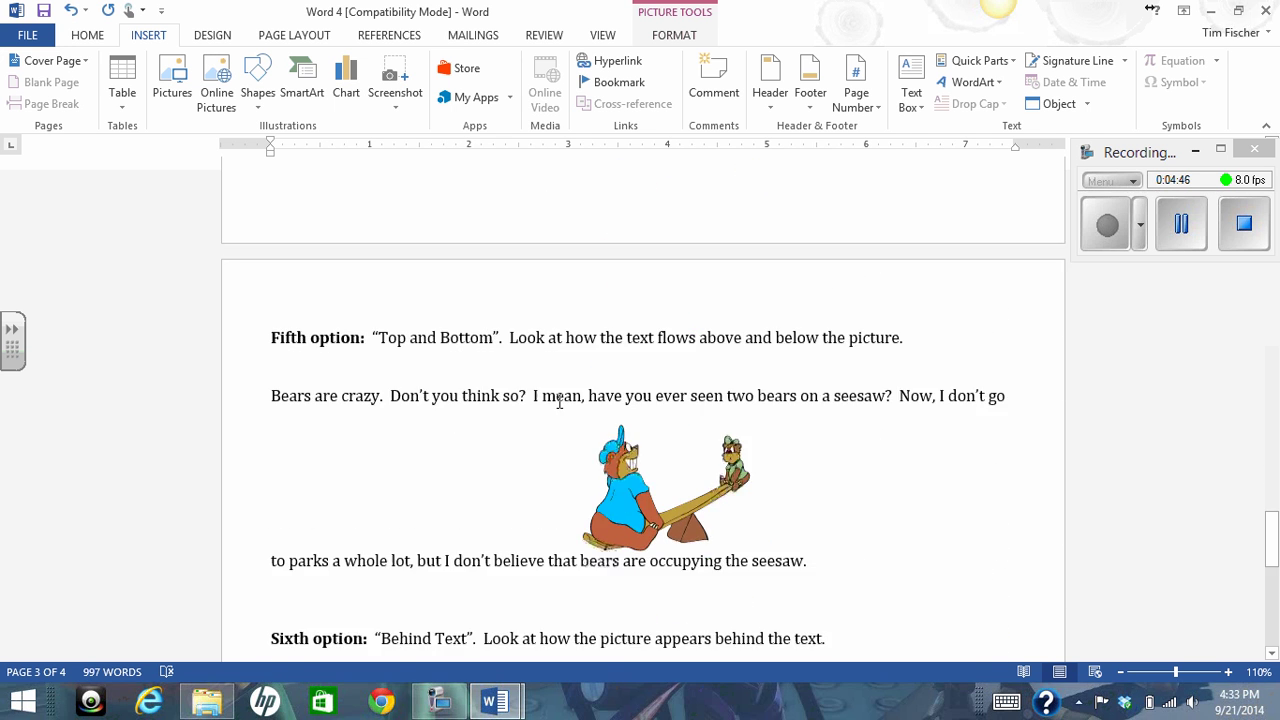
scroll(559, 401, down, 4)
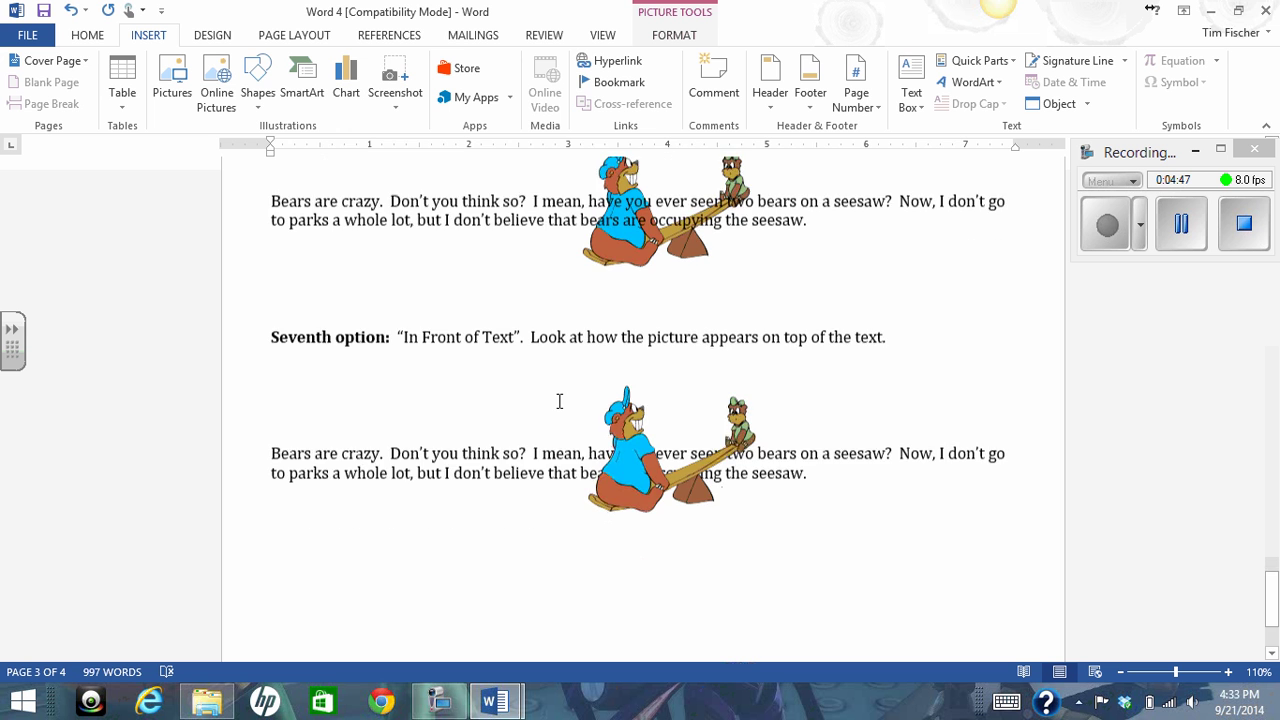
scroll(559, 401, up, 12)
scroll(559, 403, up, 15)
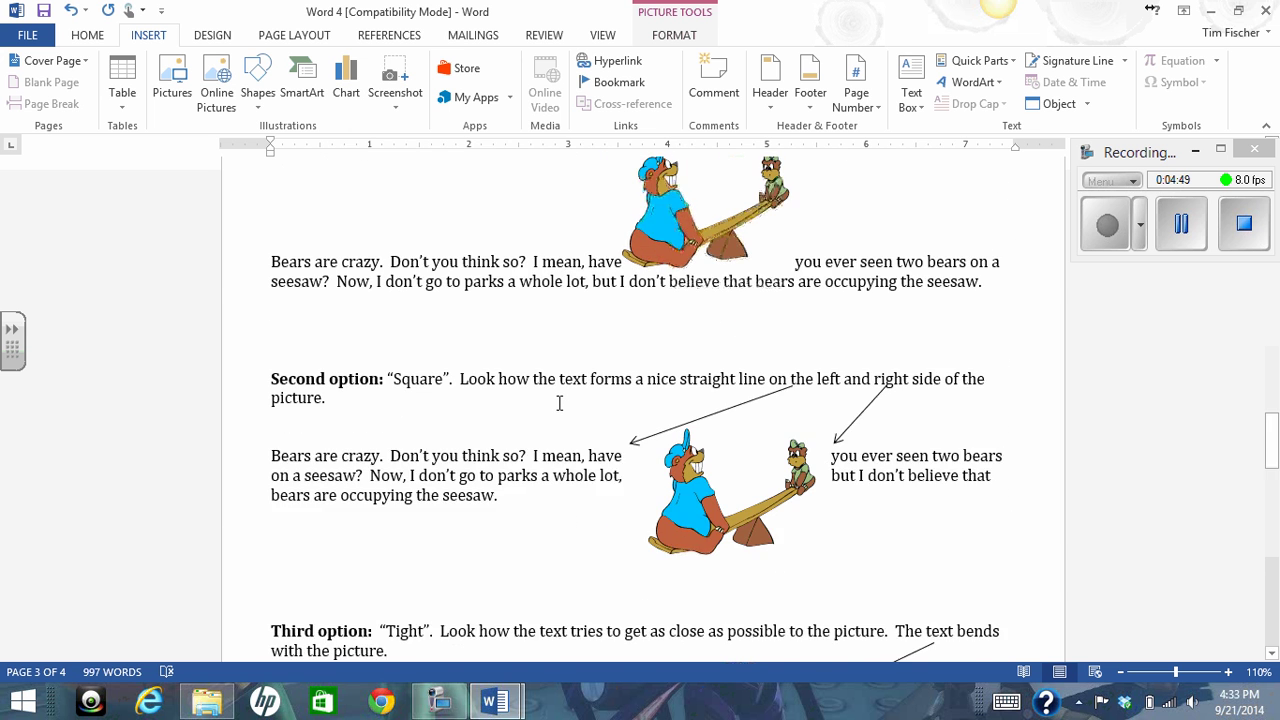
scroll(559, 403, up, 3)
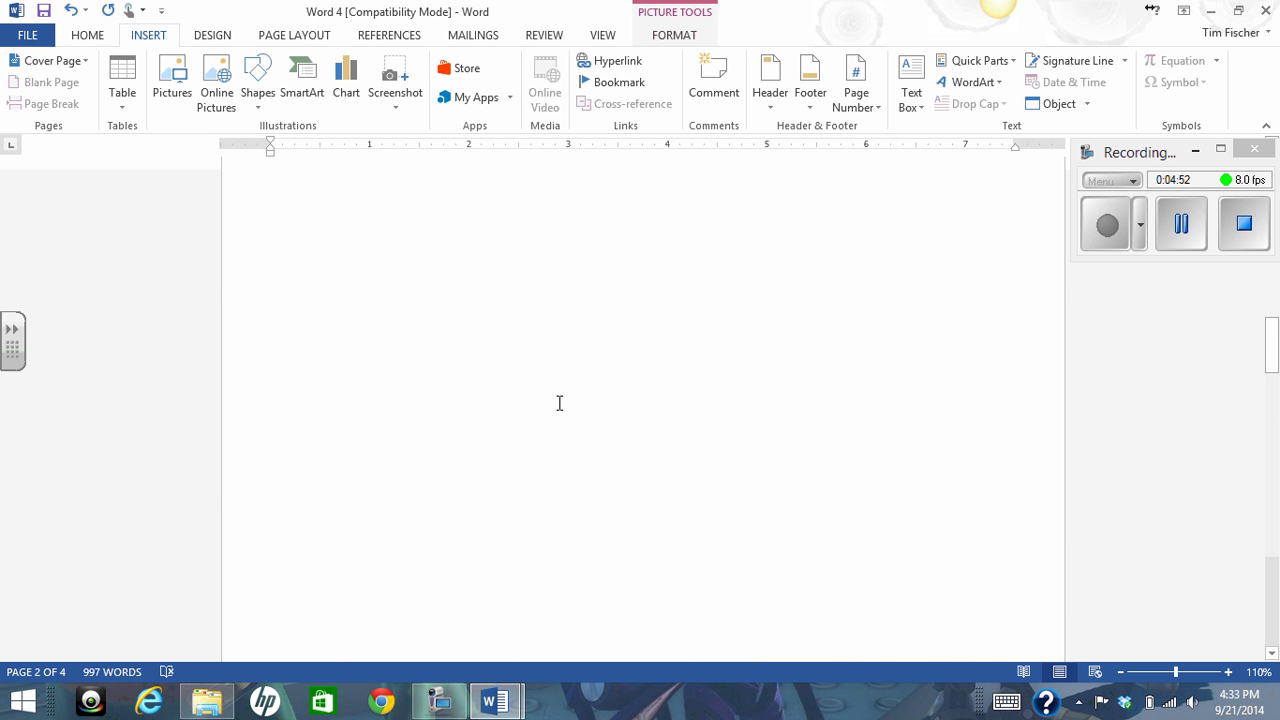
scroll(559, 403, down, 9)
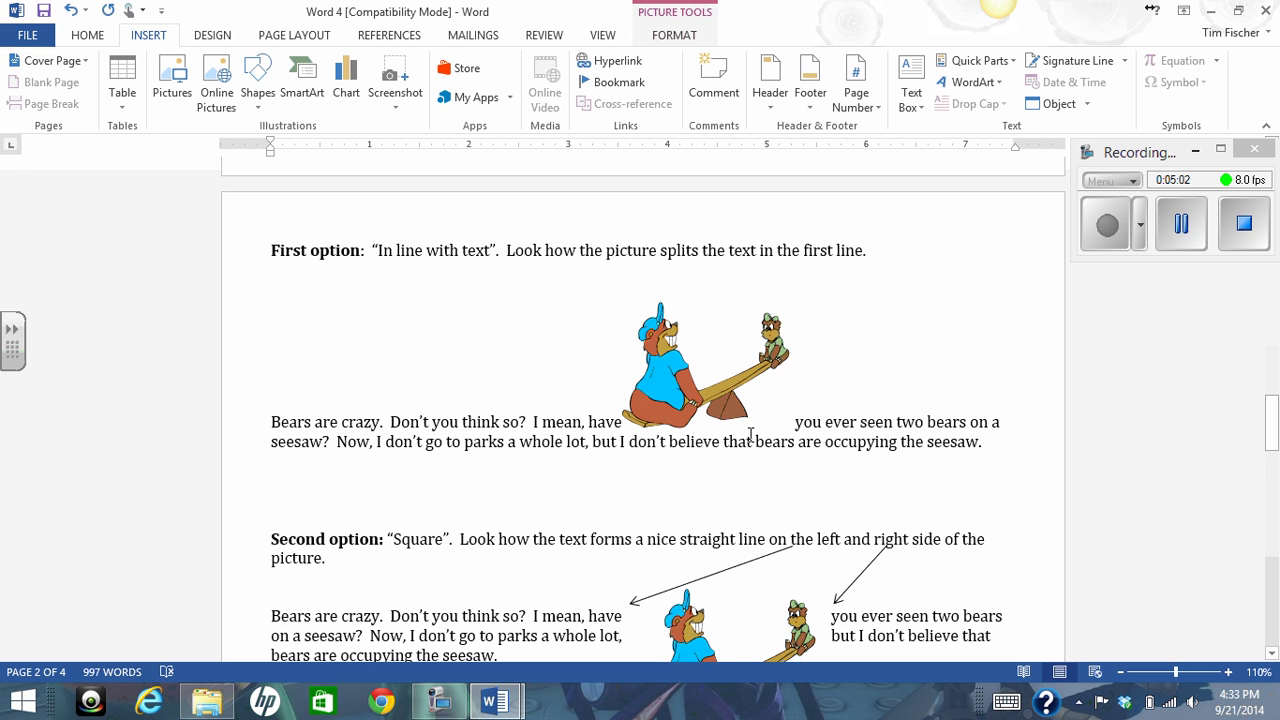
Return to Document1, move the bear picture to right after "I mean, have", and check its text wrapping options
mouse_move(495, 700)
click(605, 605)
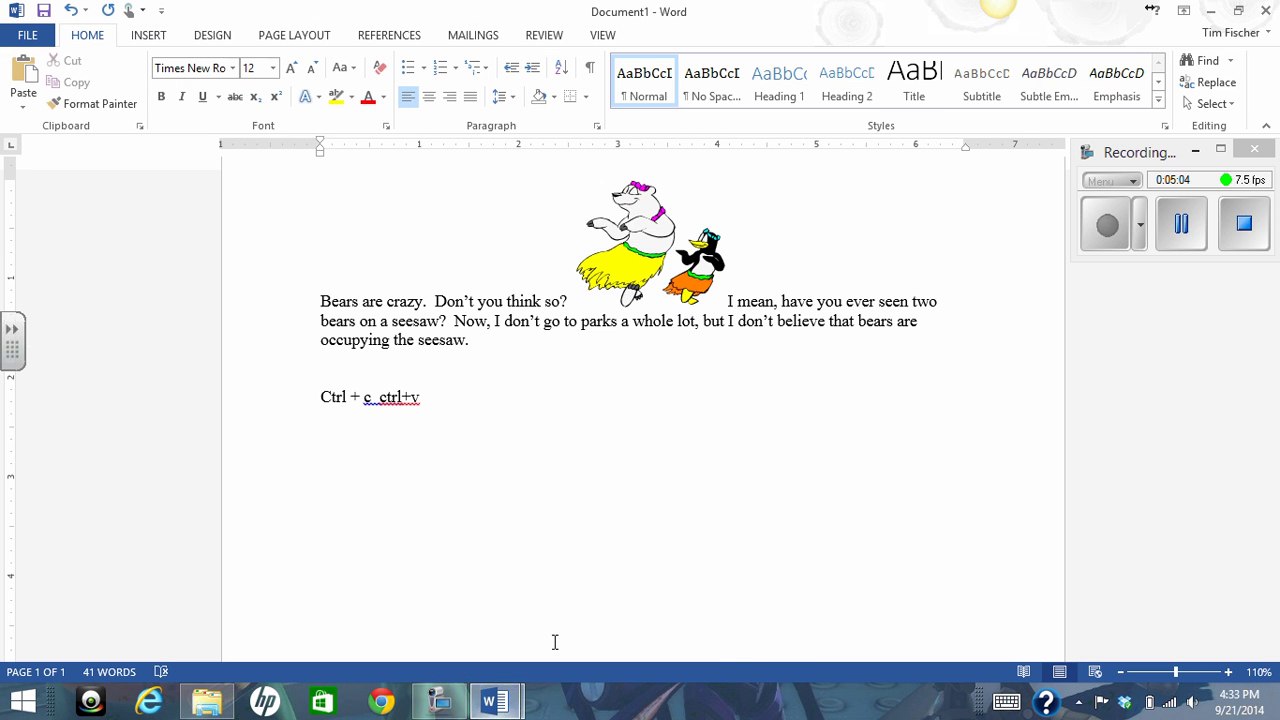
drag(640, 285, 814, 312)
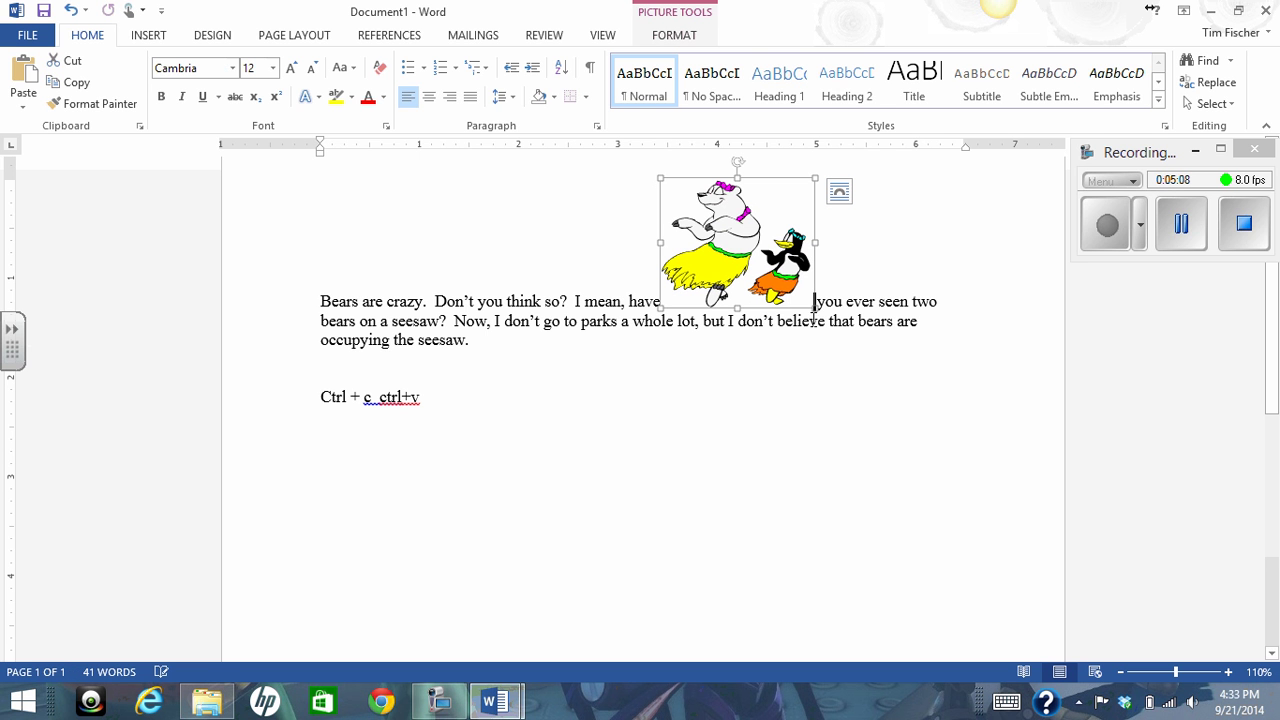
click(675, 35)
click(875, 95)
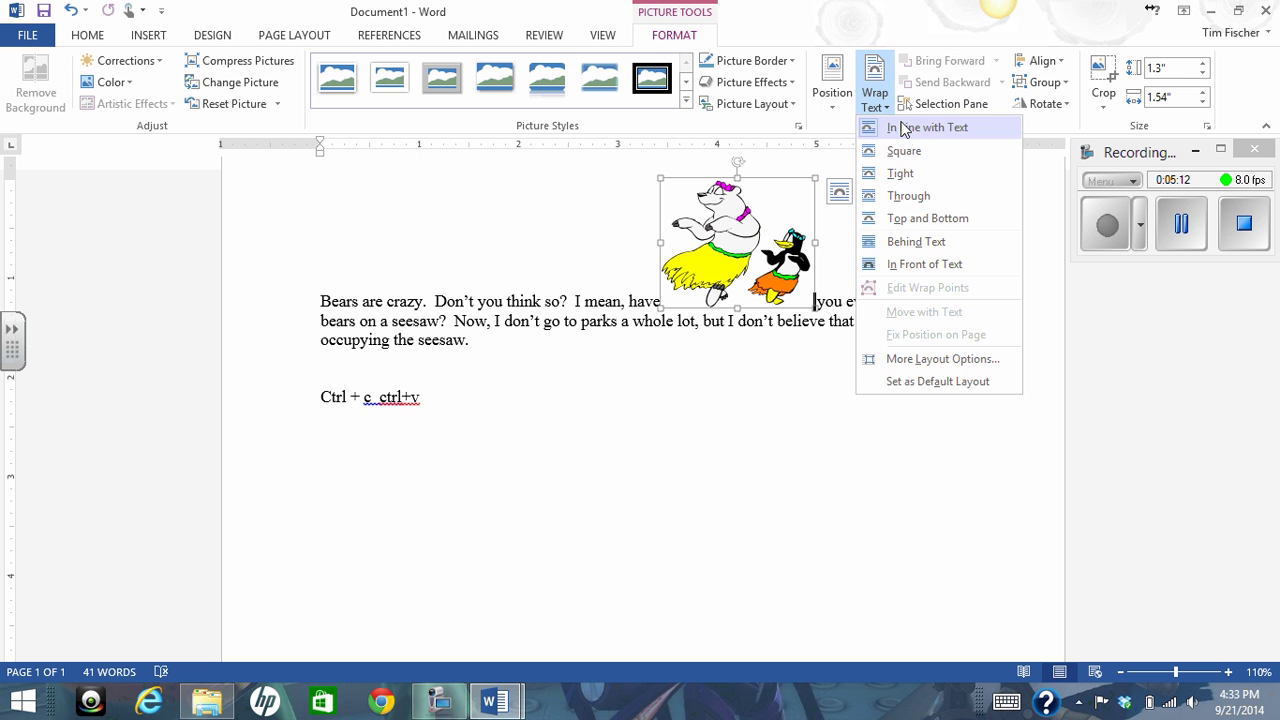
click(451, 400)
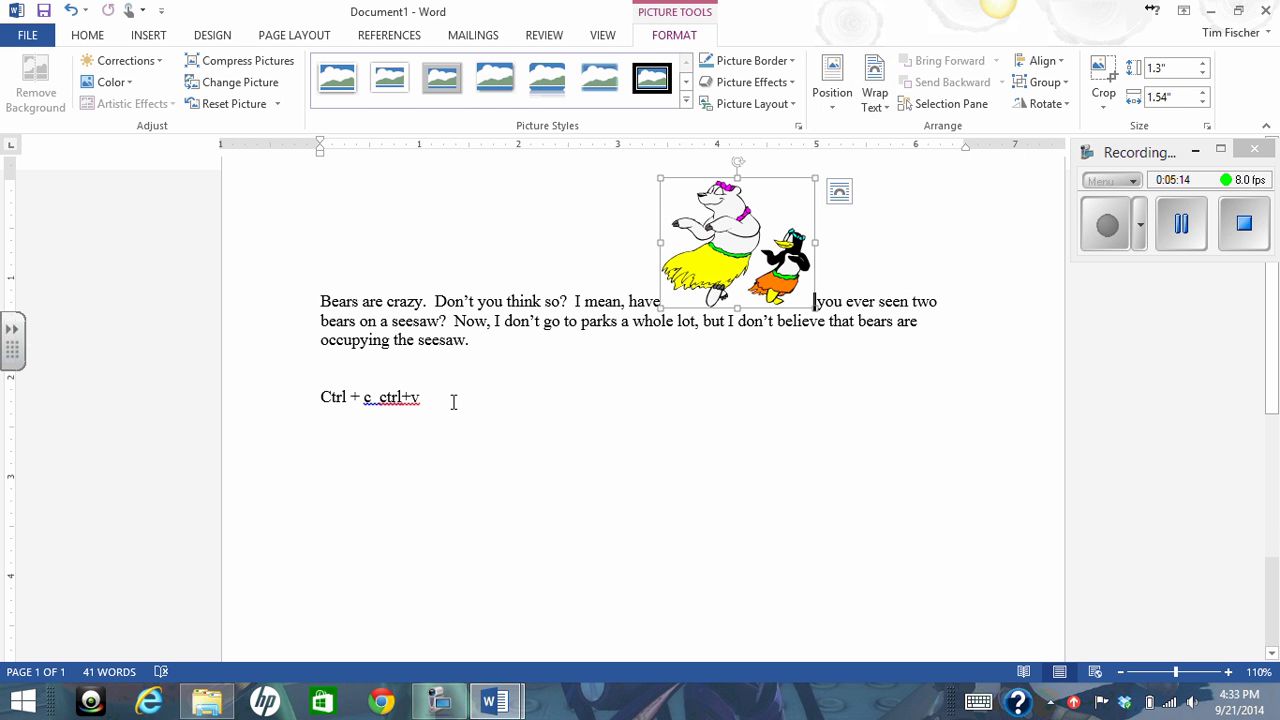
Replace the "Ctrl + c ctrl+v" line with a pasted copy of the bear paragraph and its picture
drag(451, 400, 294, 412)
key(Delete)
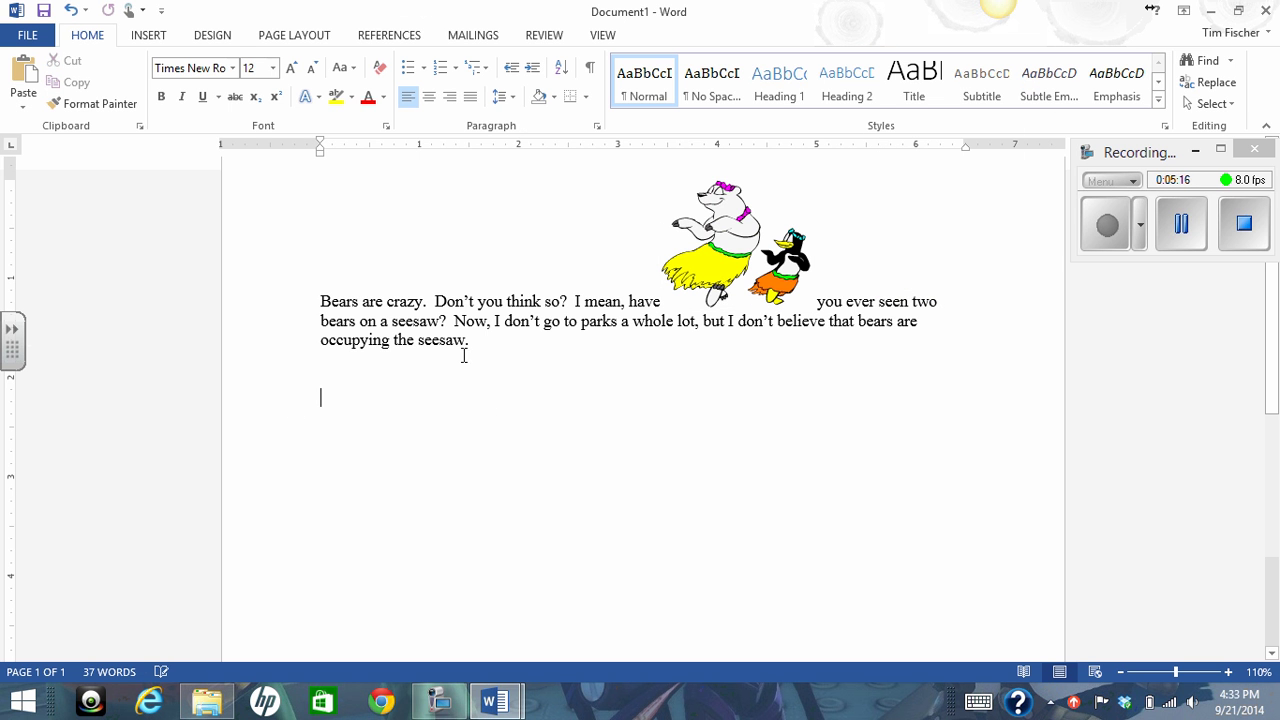
drag(472, 342, 334, 304)
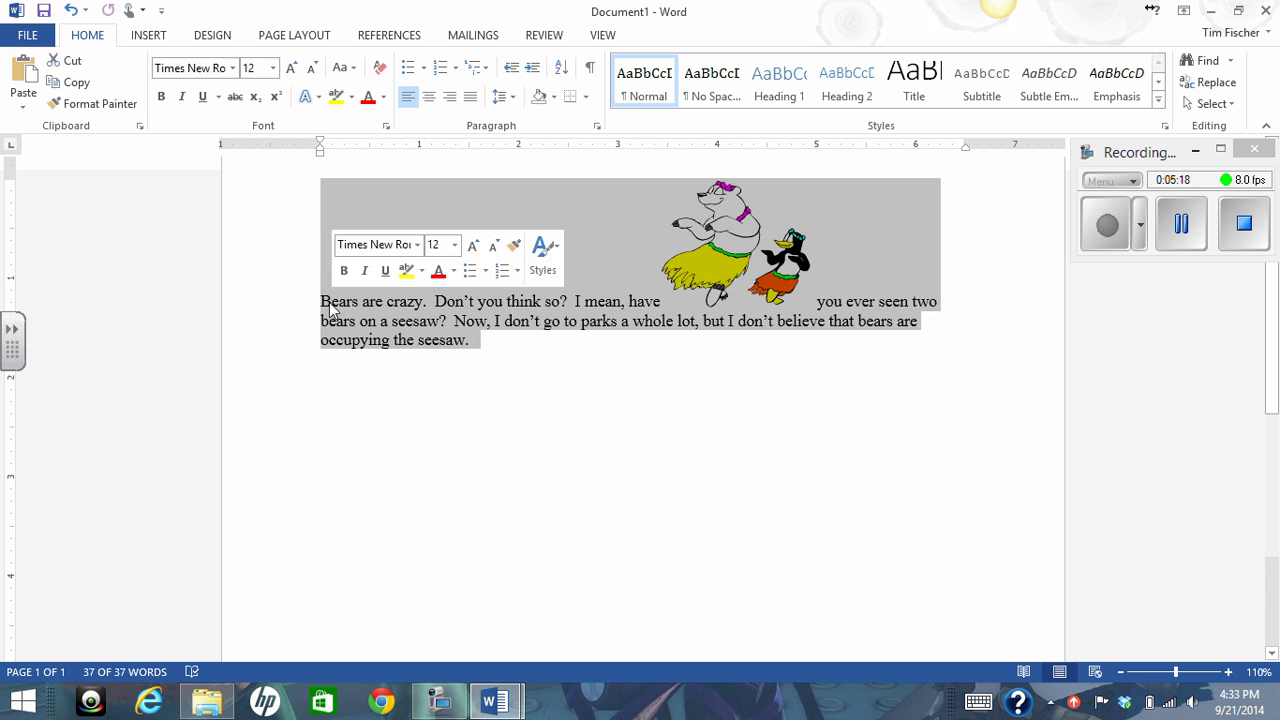
click(349, 431)
key(ctrl+v)
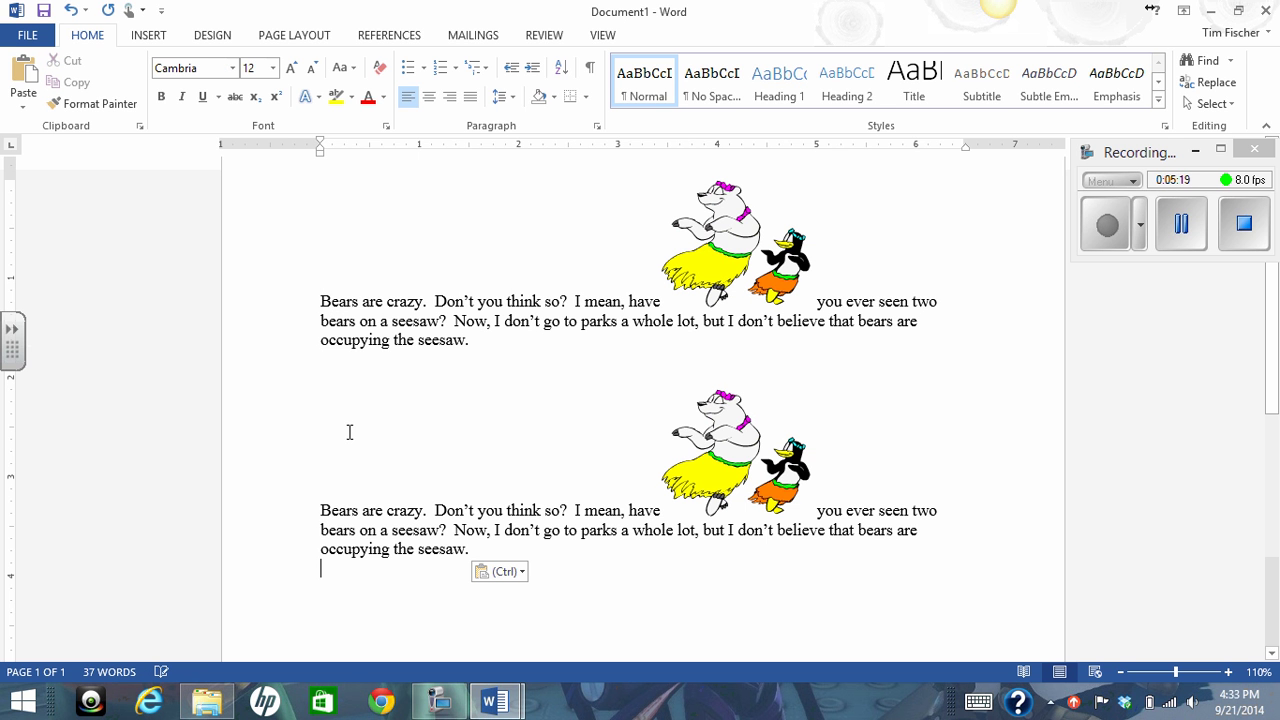
Apply Square text wrapping to the bear picture in the second paragraph
click(720, 471)
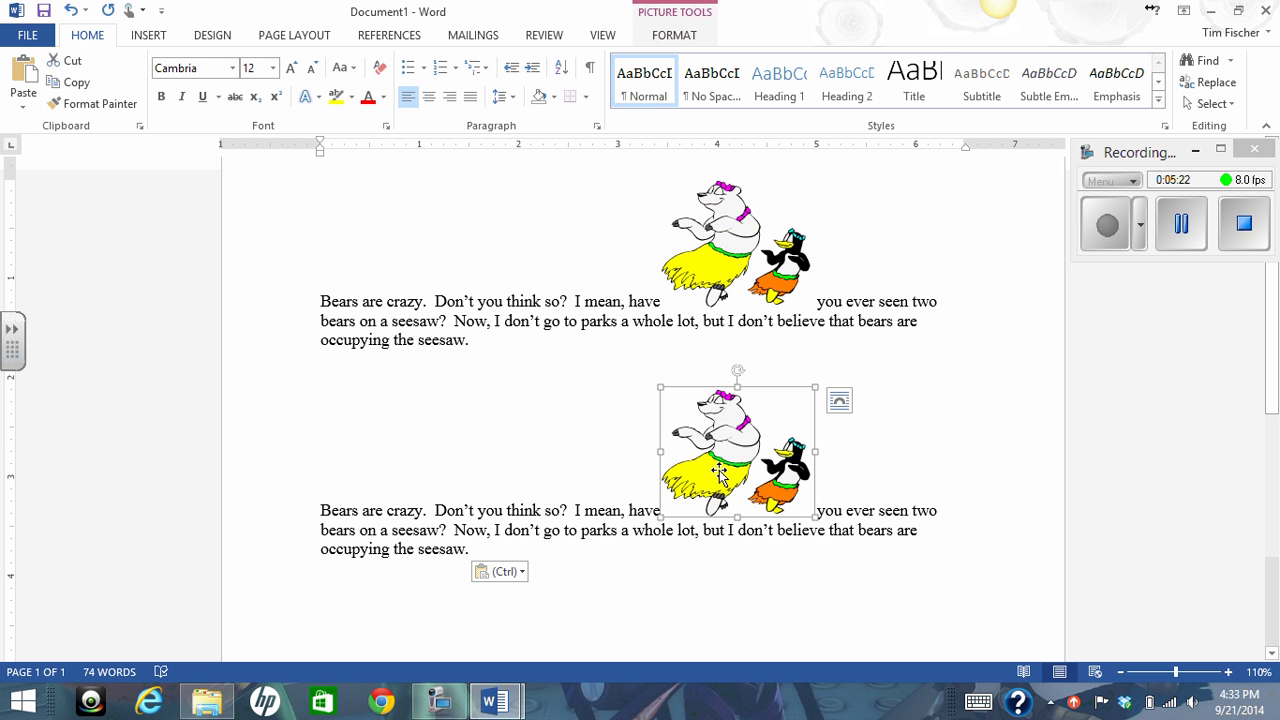
click(684, 38)
click(893, 110)
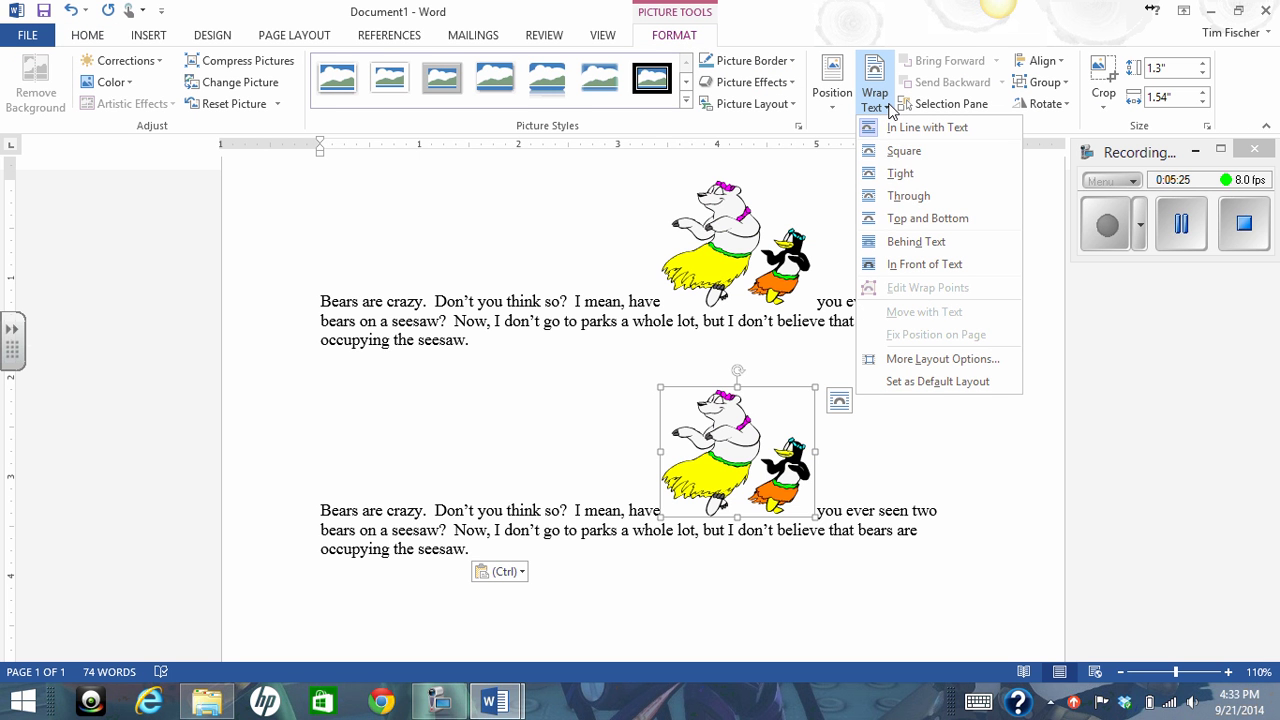
click(906, 160)
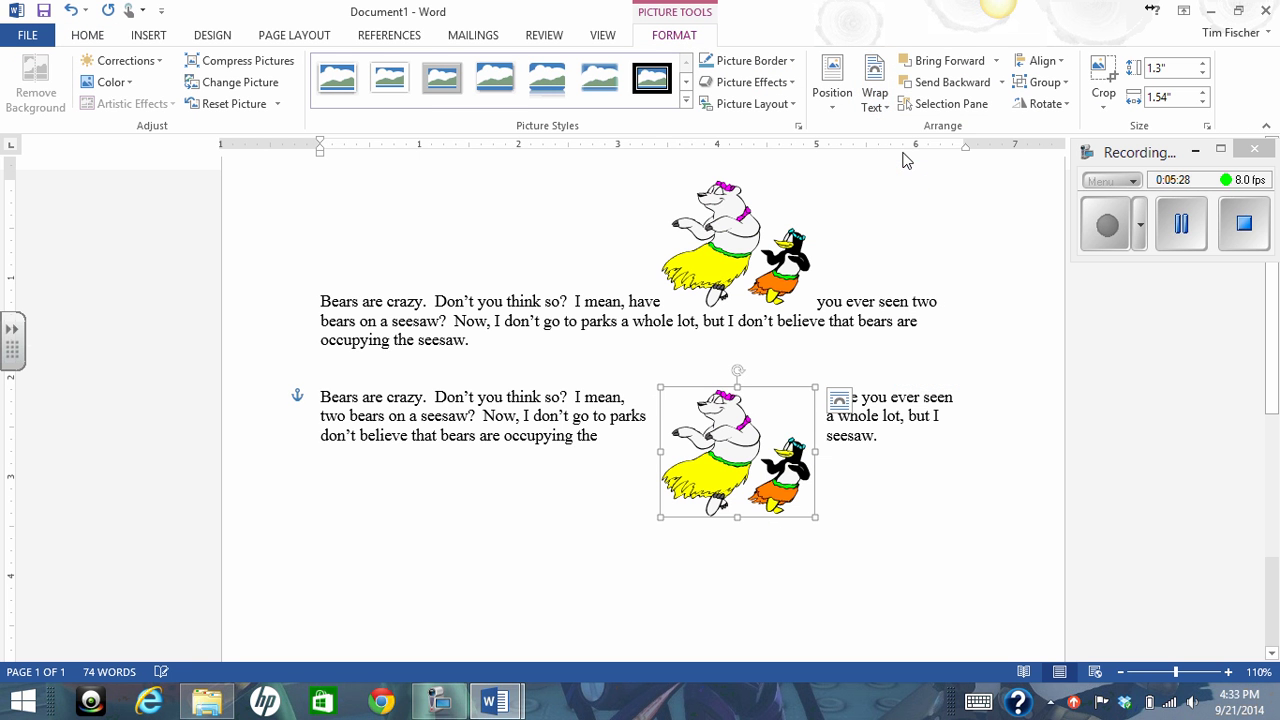
Check the Square example in the Word 4 document and reposition Document1's second bear picture slightly up and right, between "have" and "you ever seen"
click(510, 707)
click(395, 600)
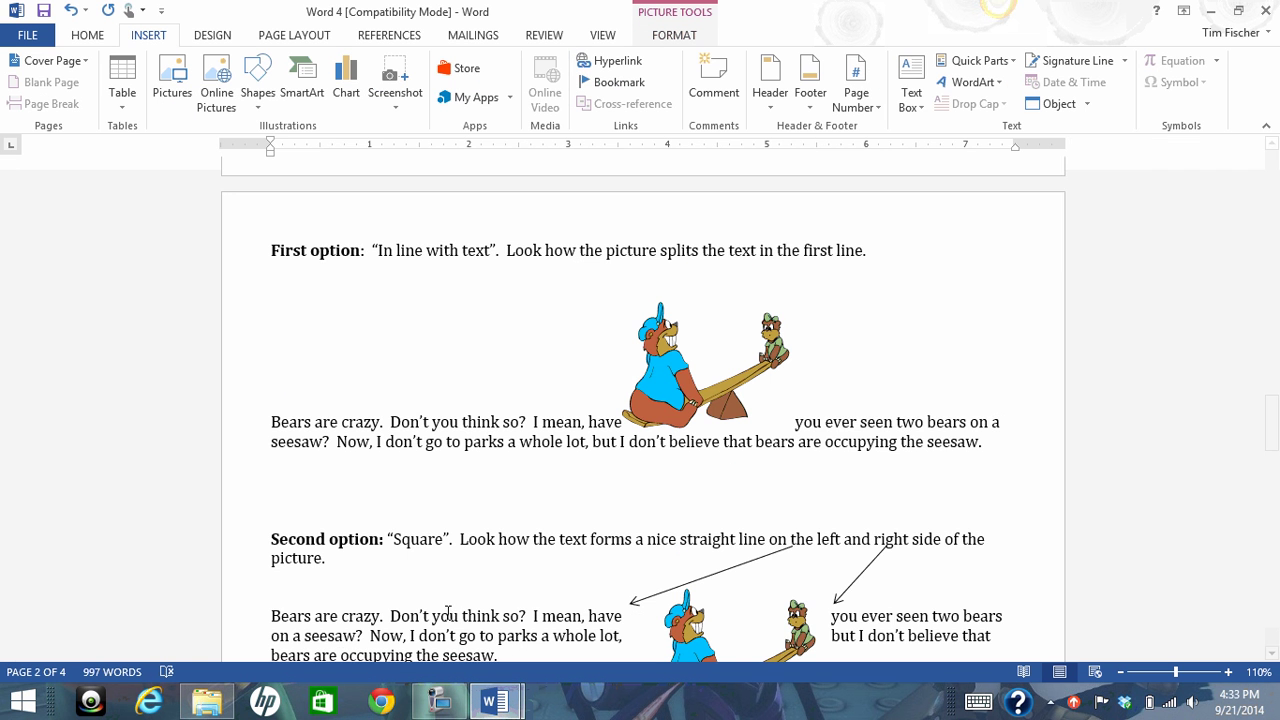
scroll(615, 532, down, 2)
scroll(615, 532, down, 1)
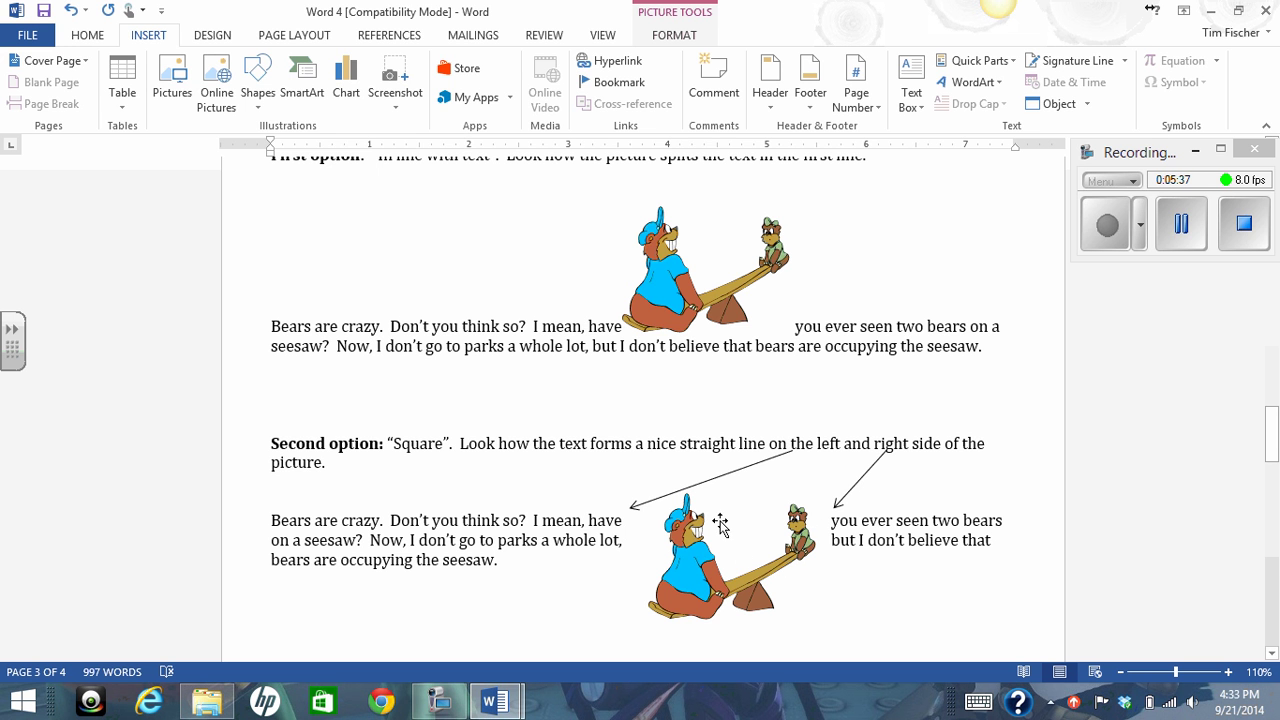
mouse_move(517, 712)
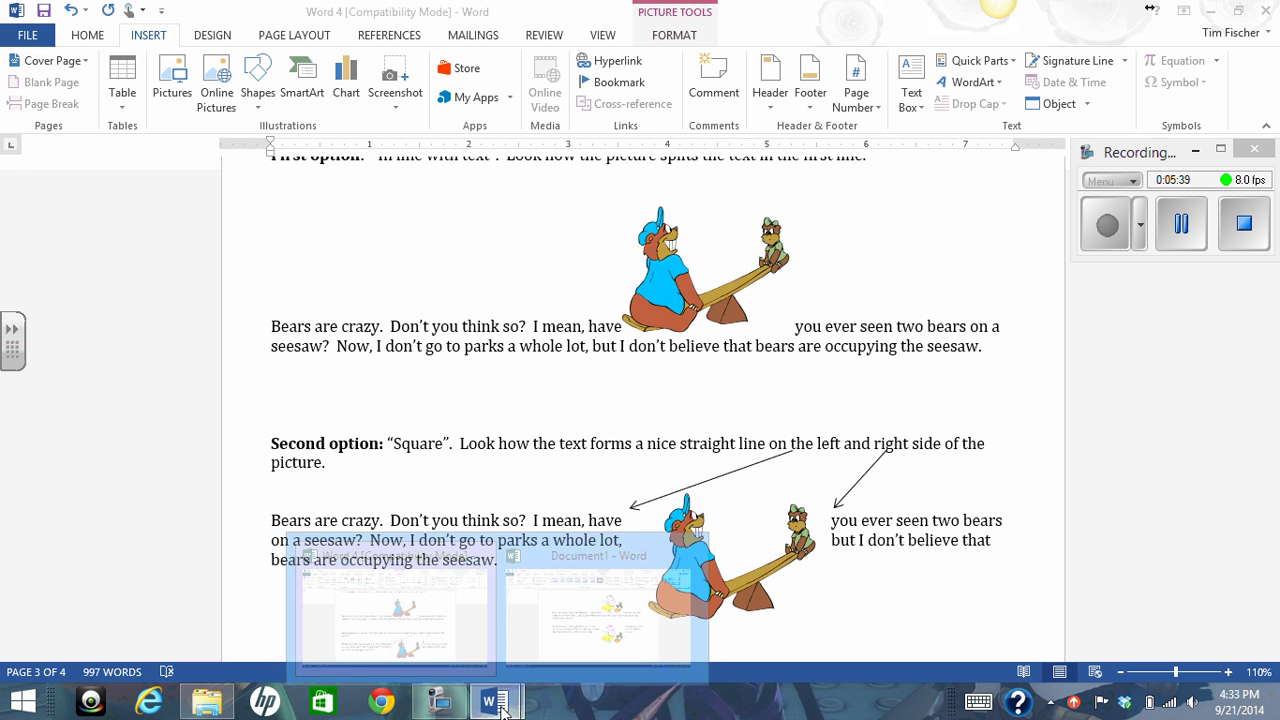
click(588, 615)
drag(707, 483, 741, 449)
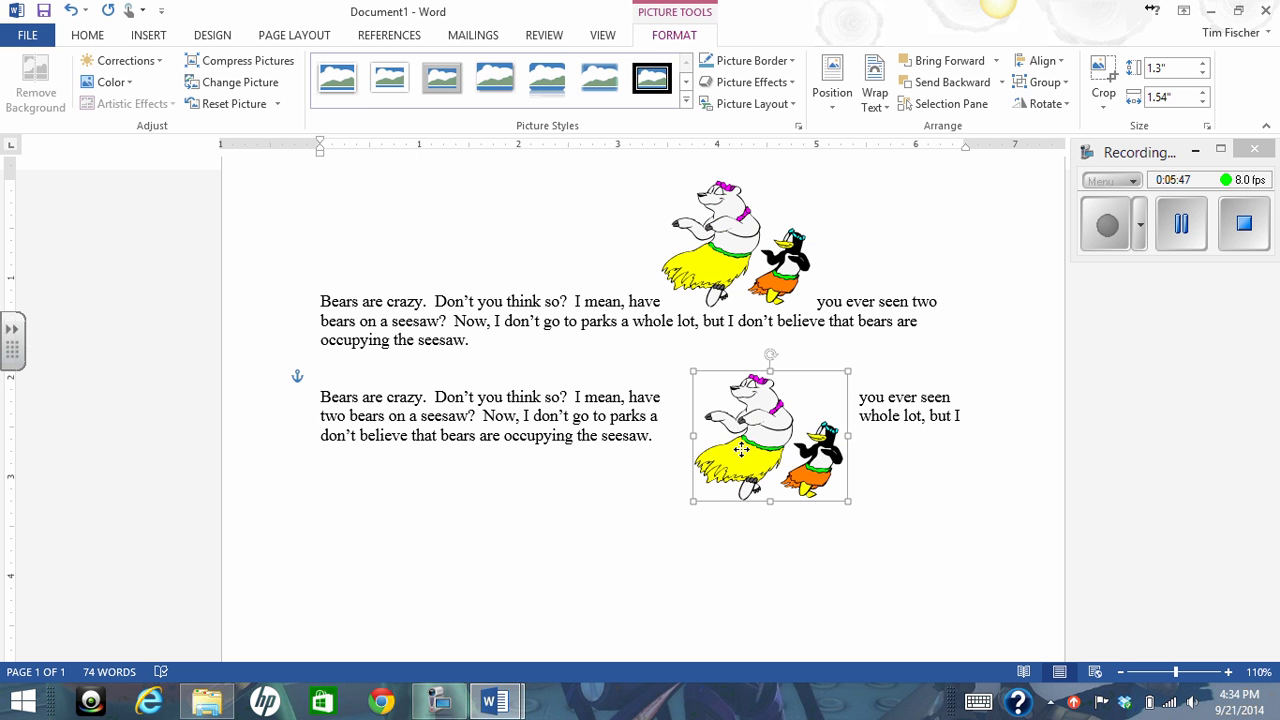
Add two more blank lines between the first and second bear paragraphs
click(490, 372)
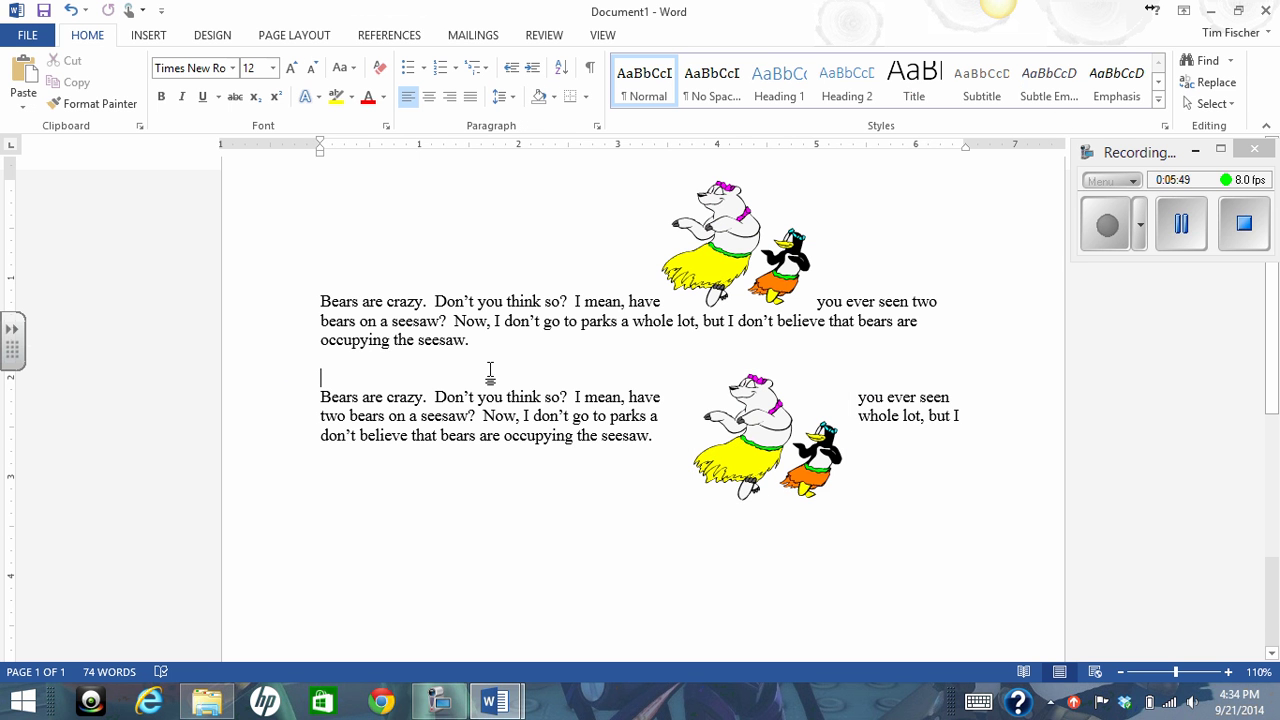
key(Return)
key(Return)
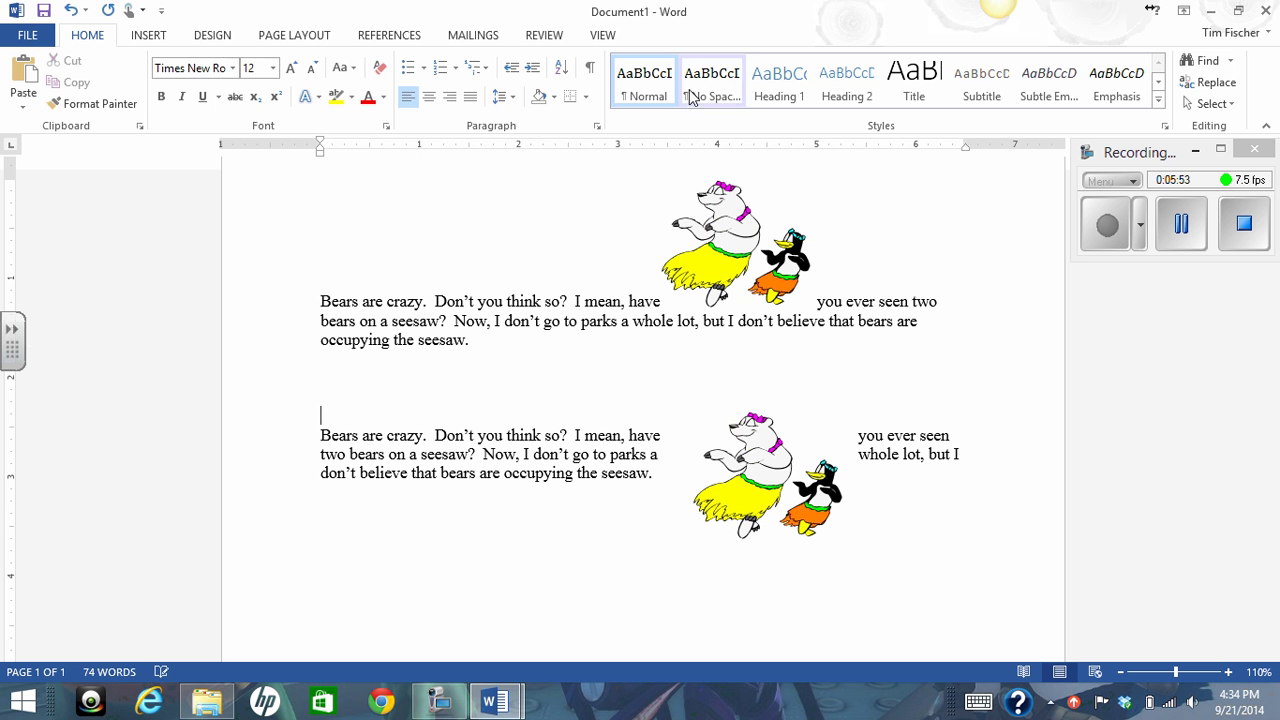
View the text wrapping options available for the bear picture in the first paragraph
click(727, 277)
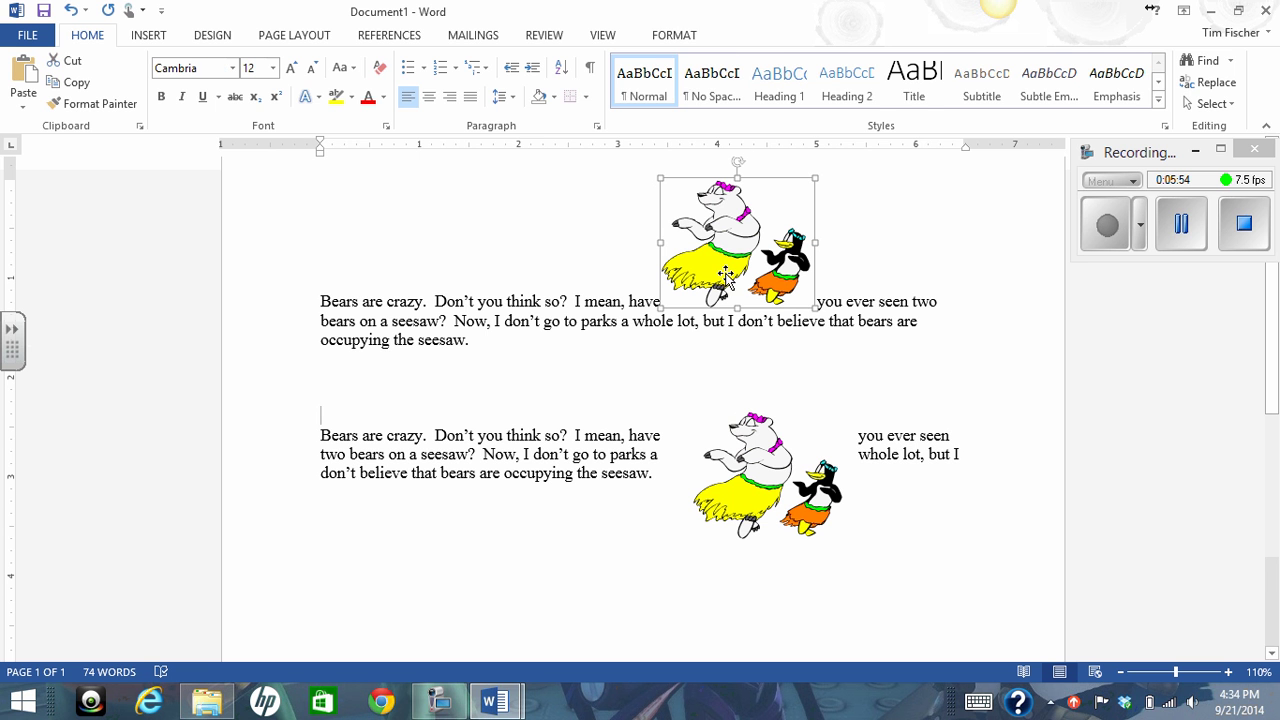
click(698, 38)
click(868, 107)
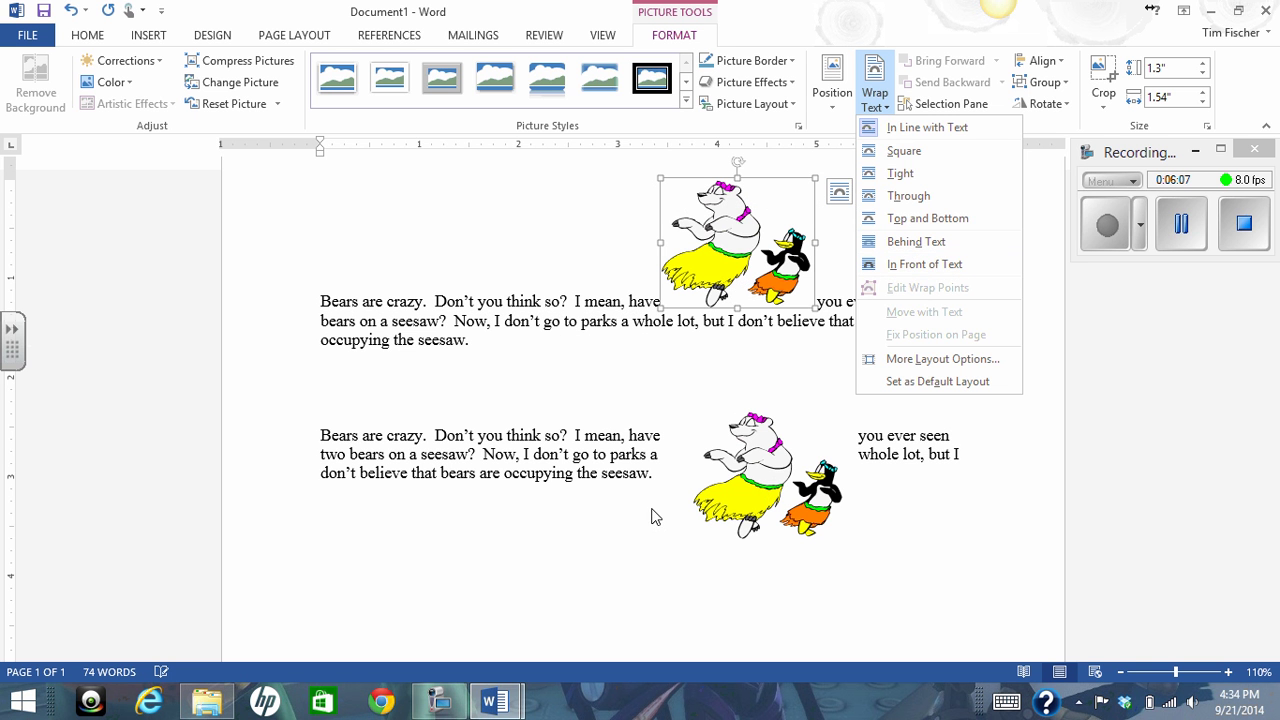
click(421, 574)
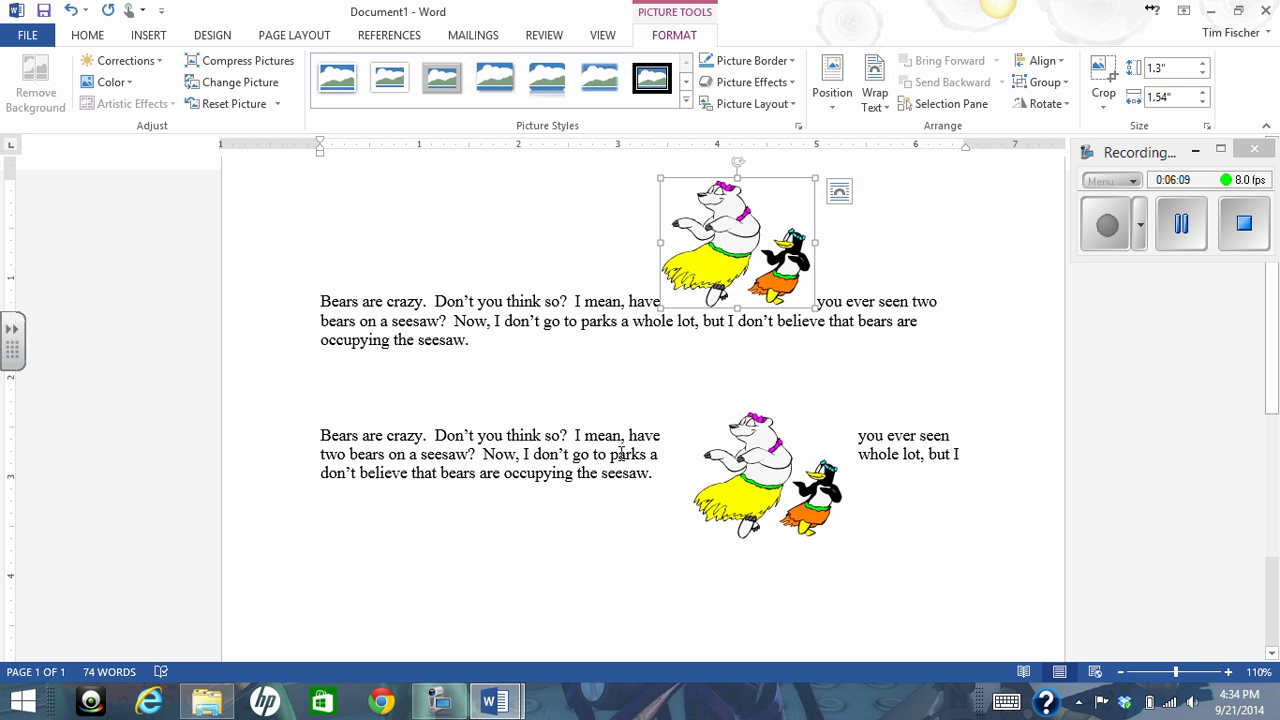
click(42, 38)
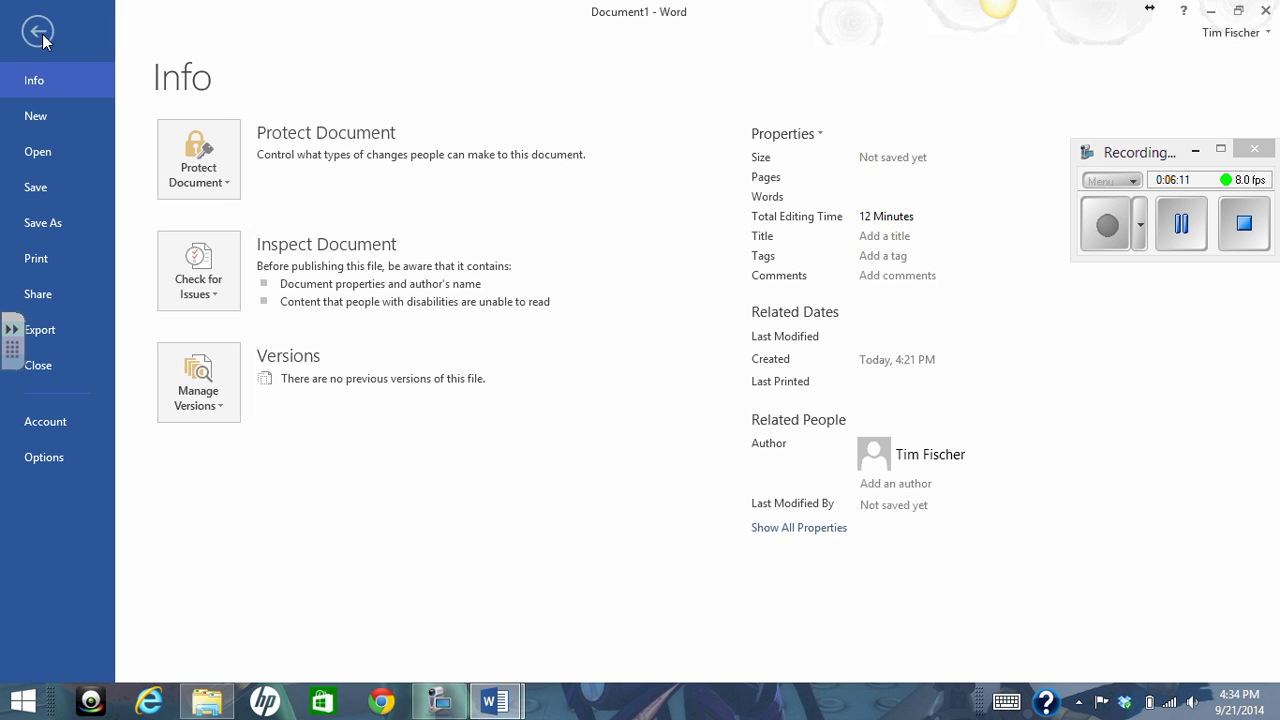
click(49, 187)
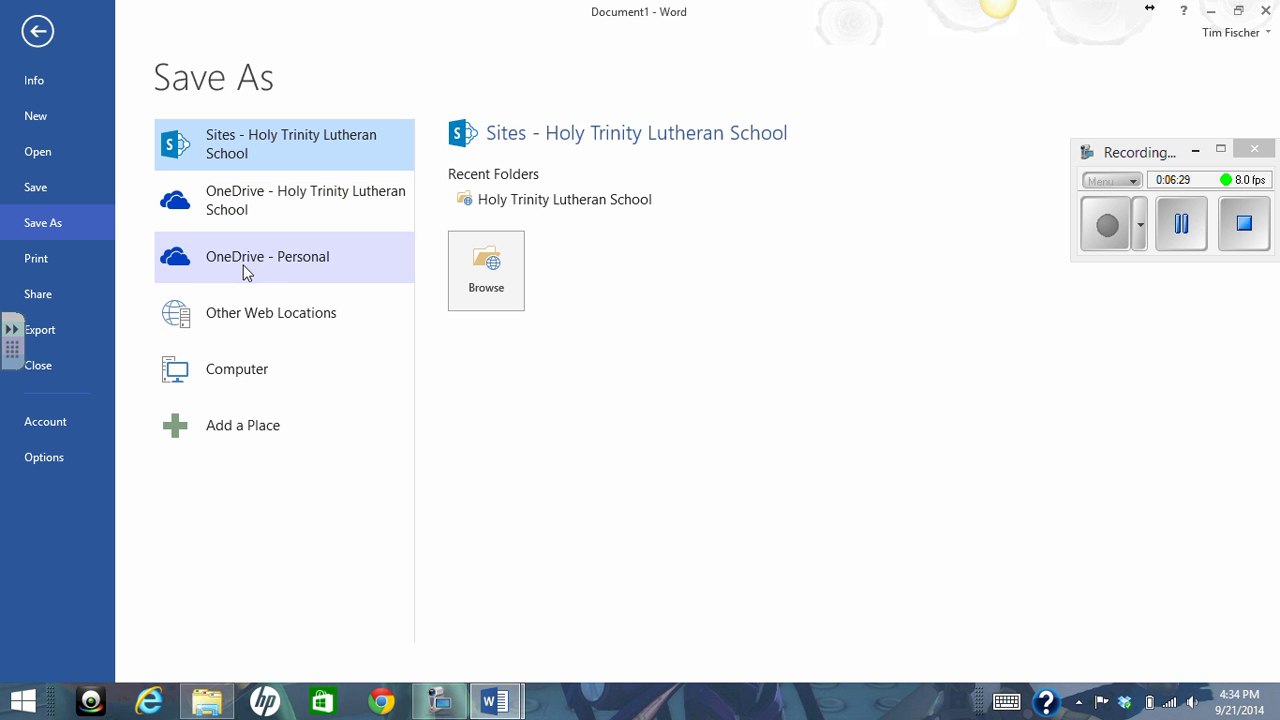
click(239, 376)
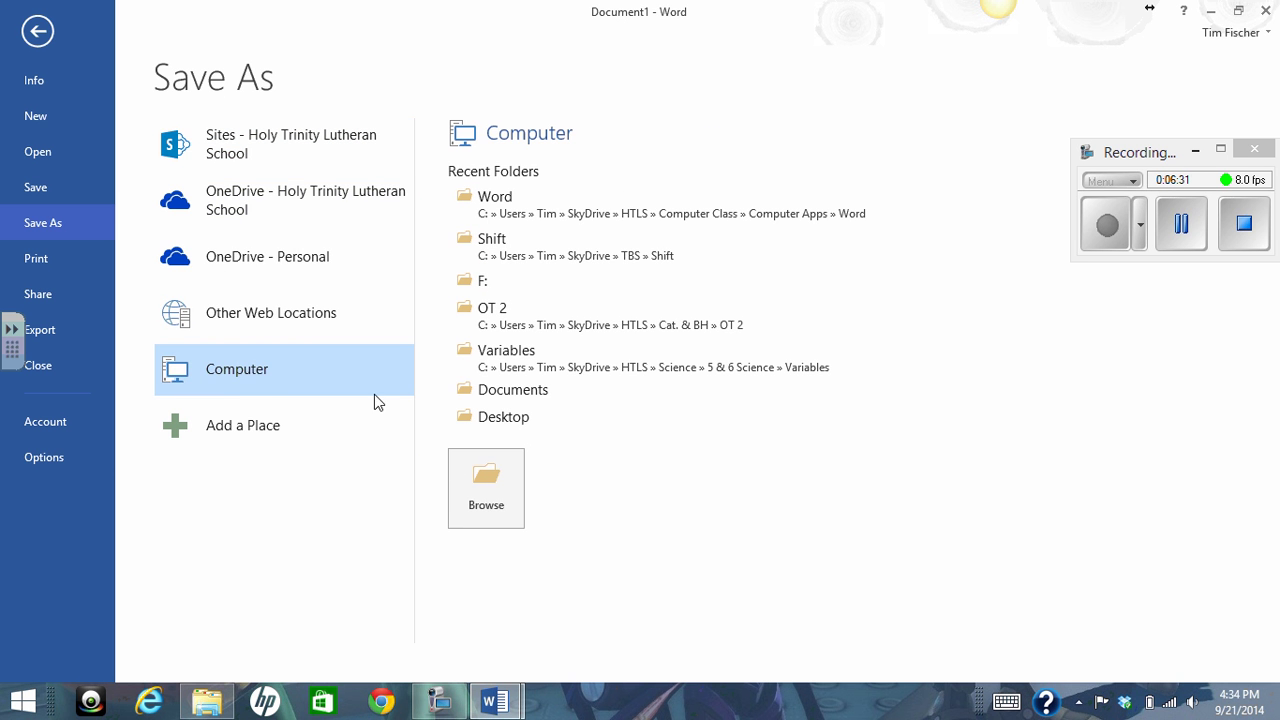
click(484, 492)
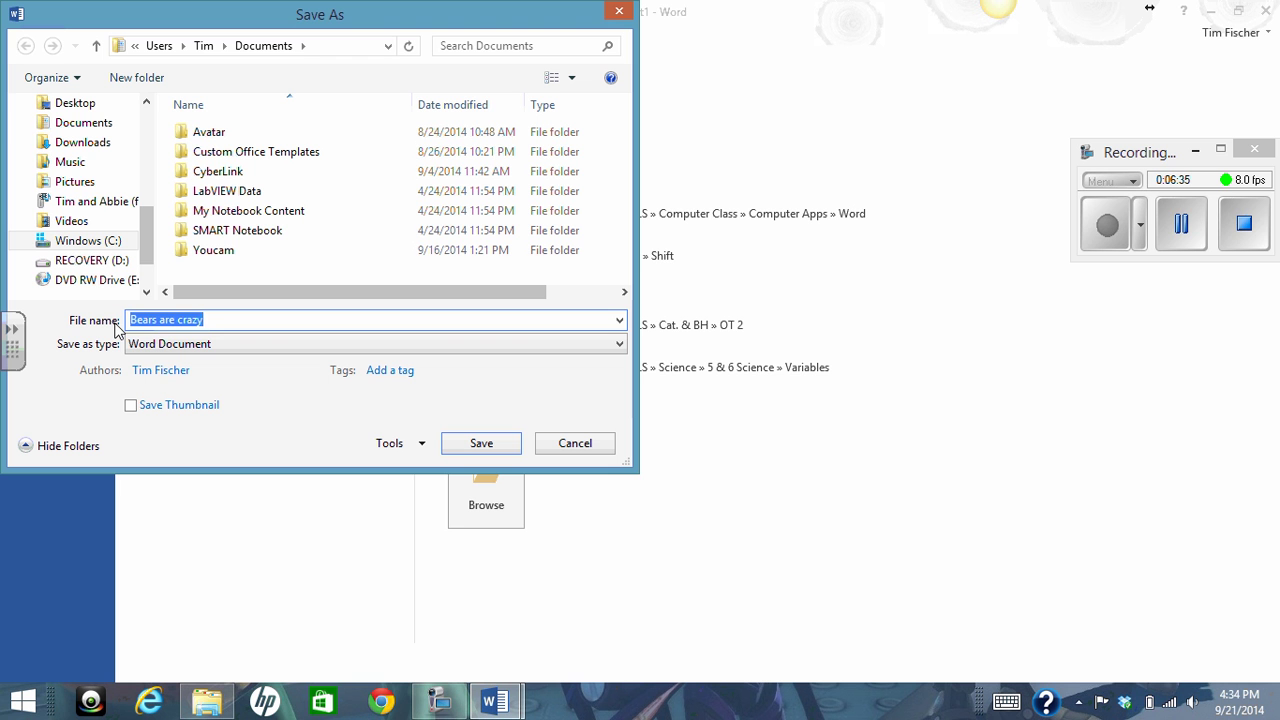
text(Word 4 Mr. Fischer)
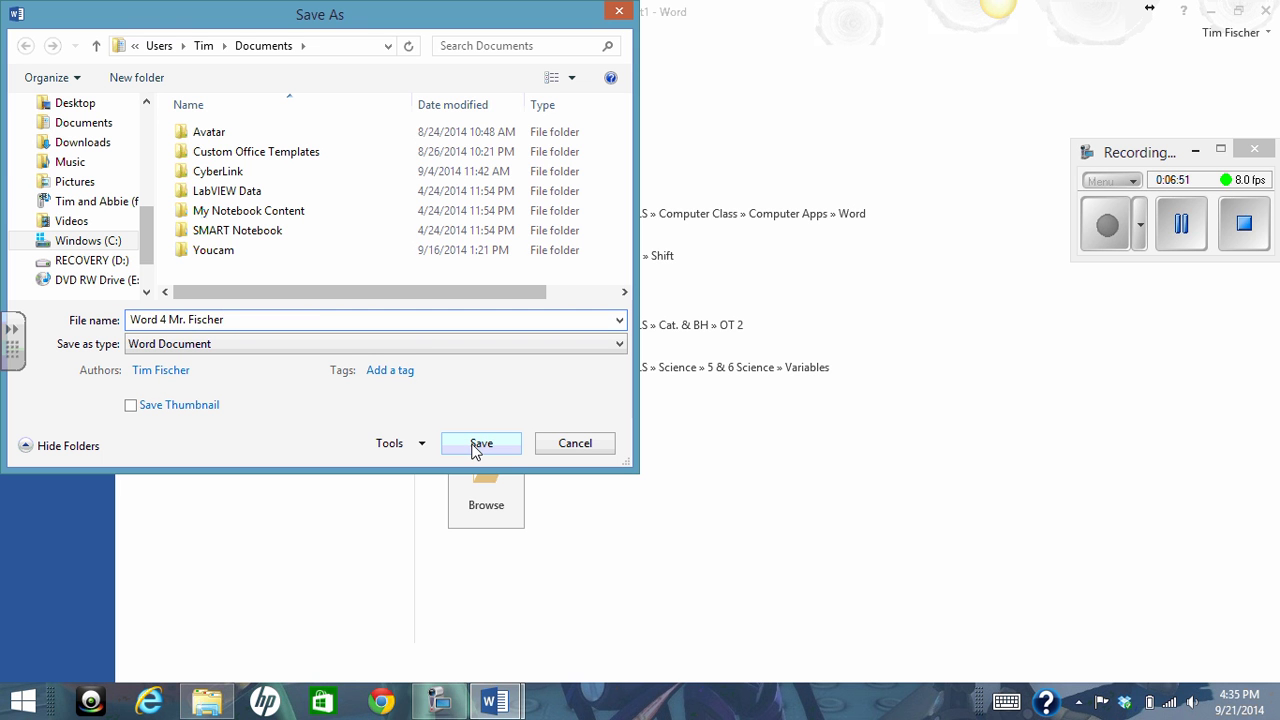
click(575, 443)
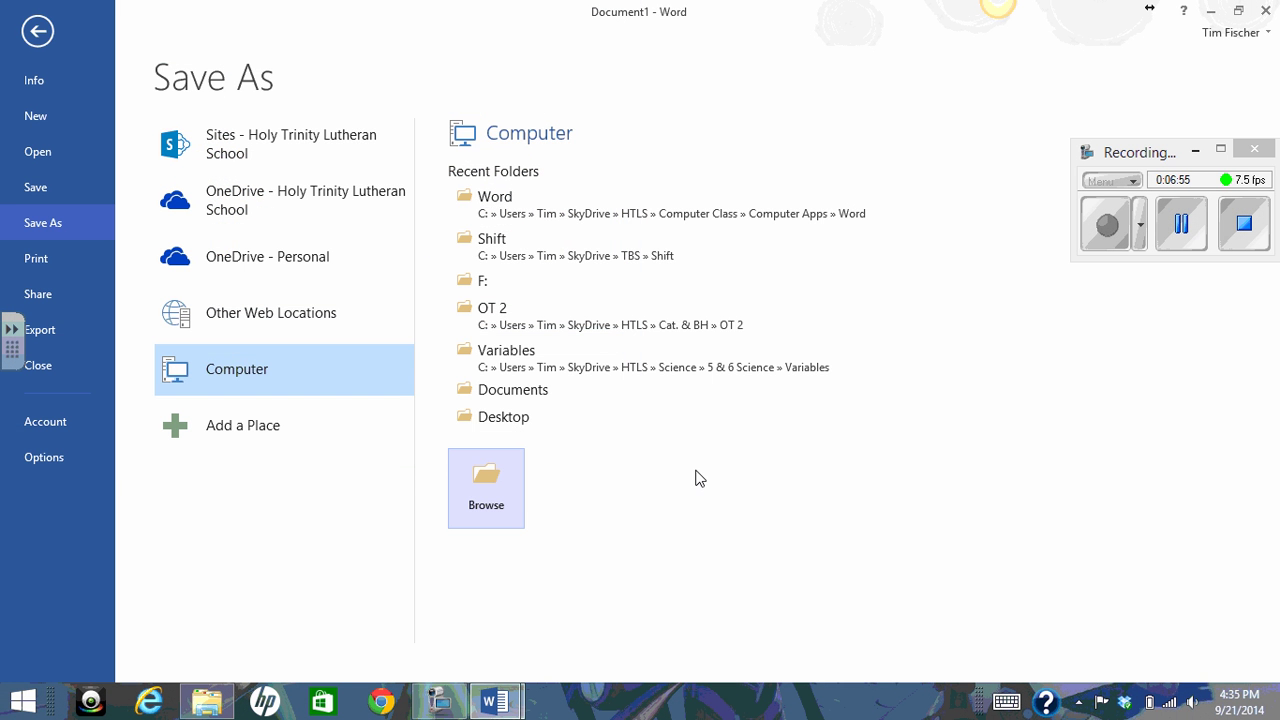
click(43, 37)
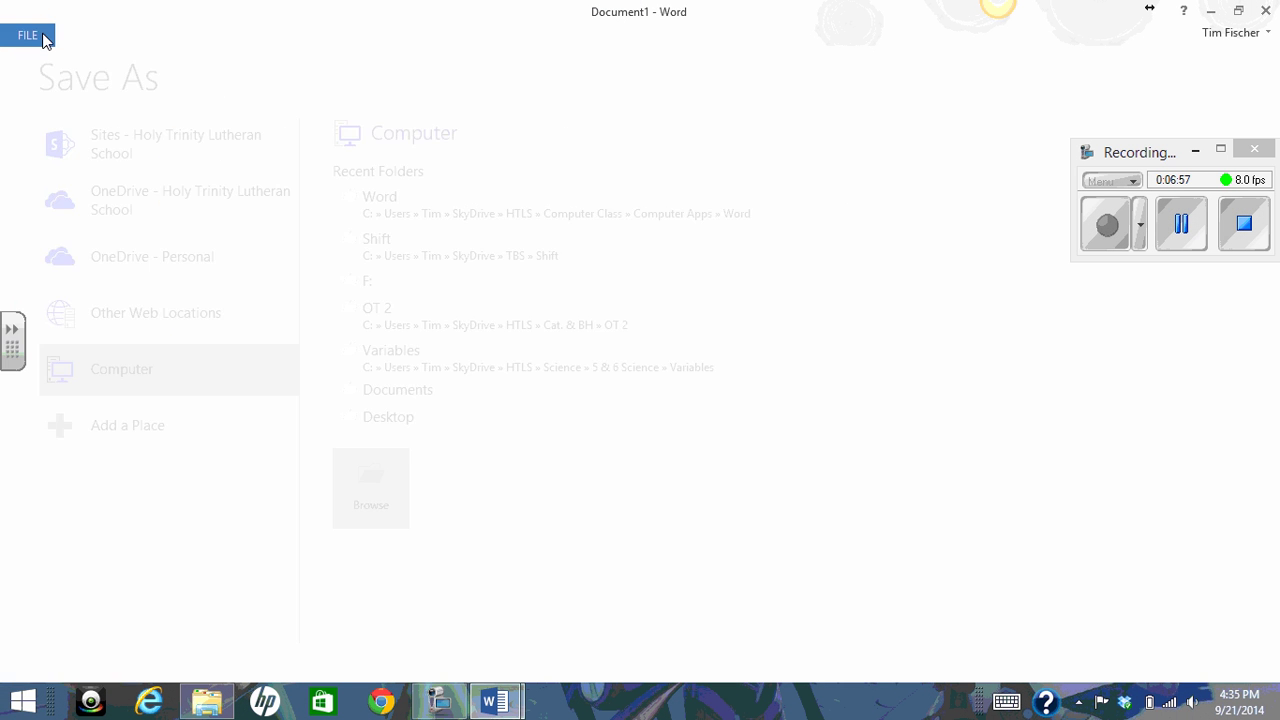
Switch to the Word 4 document and review its clip art instructions from the wrapping examples back to the beginning
scroll(586, 375, up, 2)
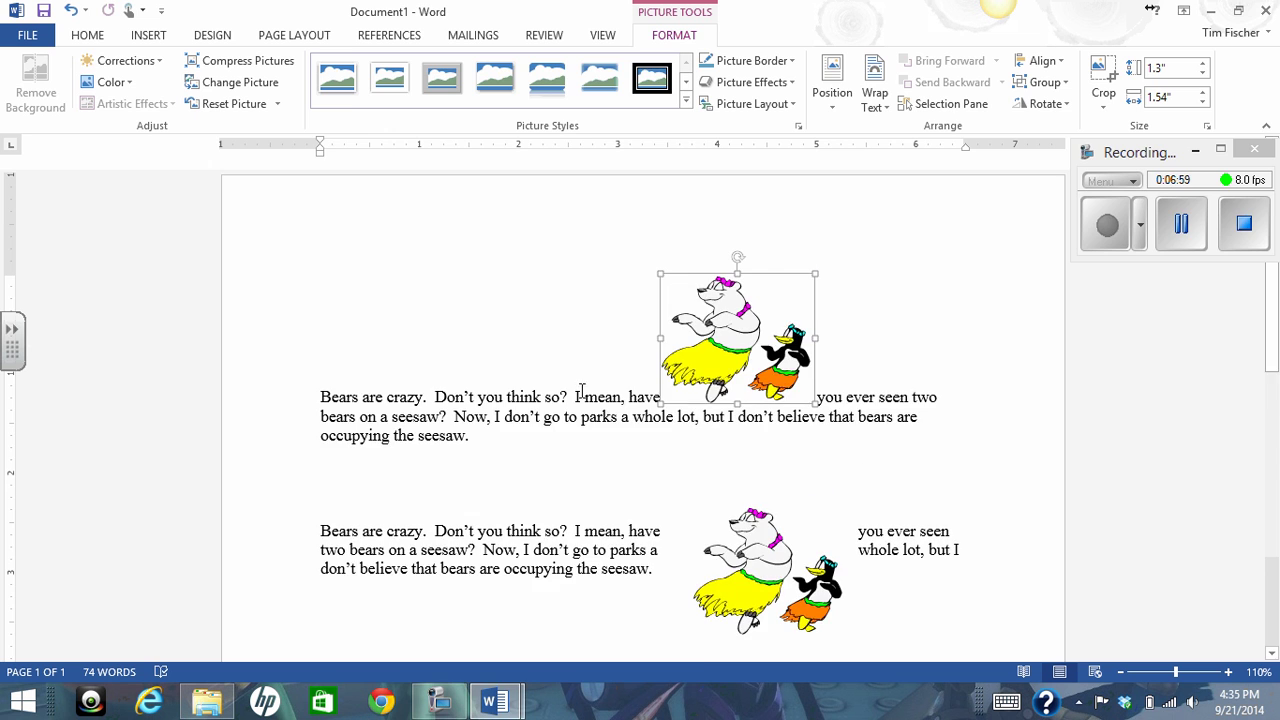
click(495, 702)
click(395, 600)
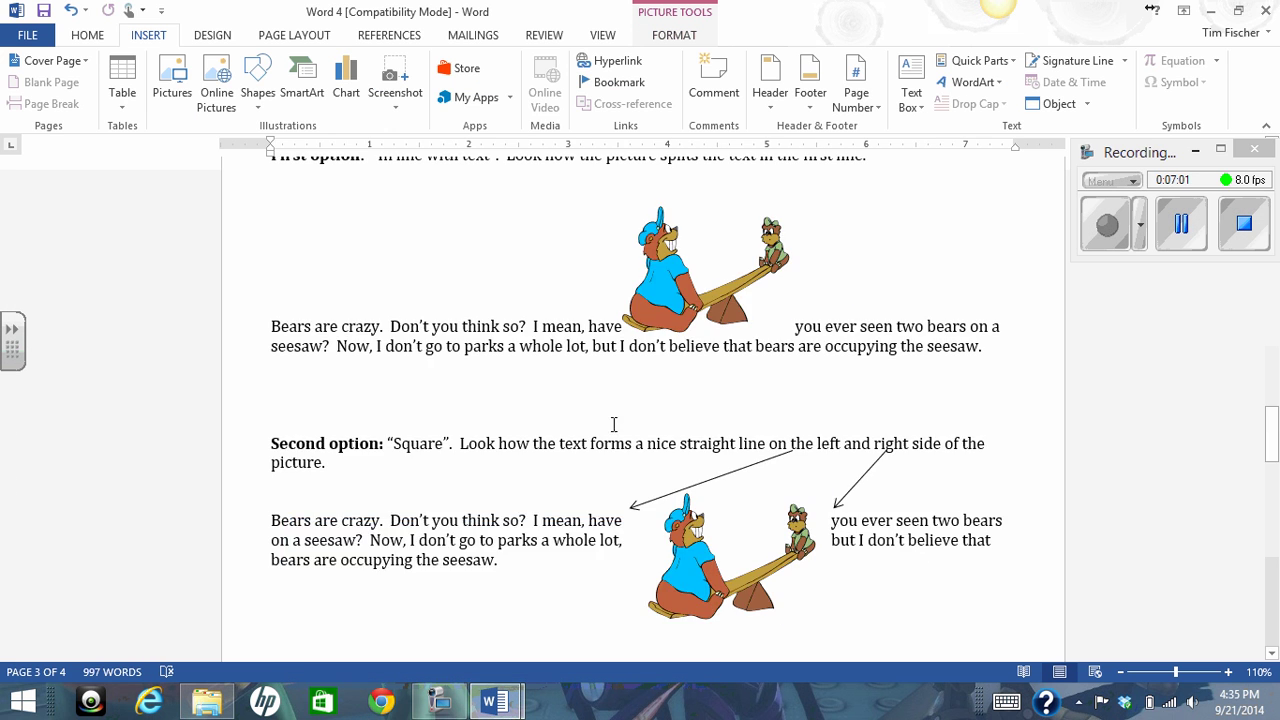
scroll(612, 424, up, 15)
scroll(614, 425, up, 20)
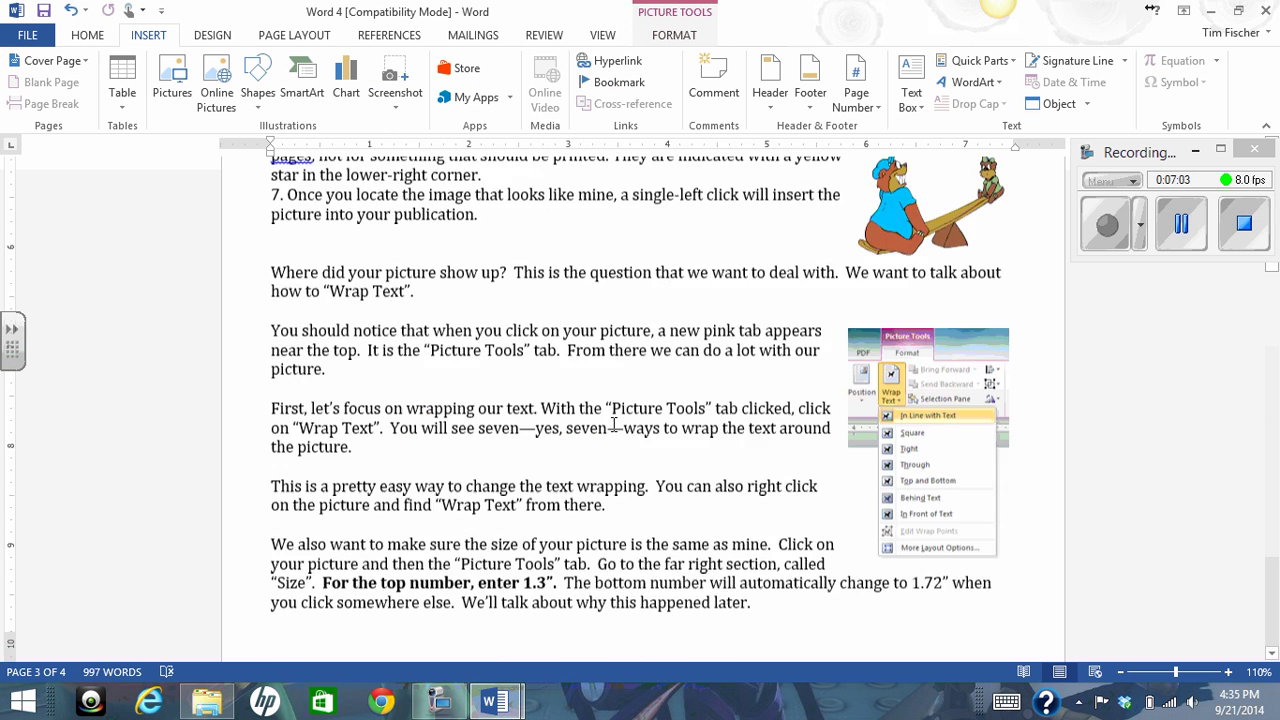
scroll(614, 425, up, 3)
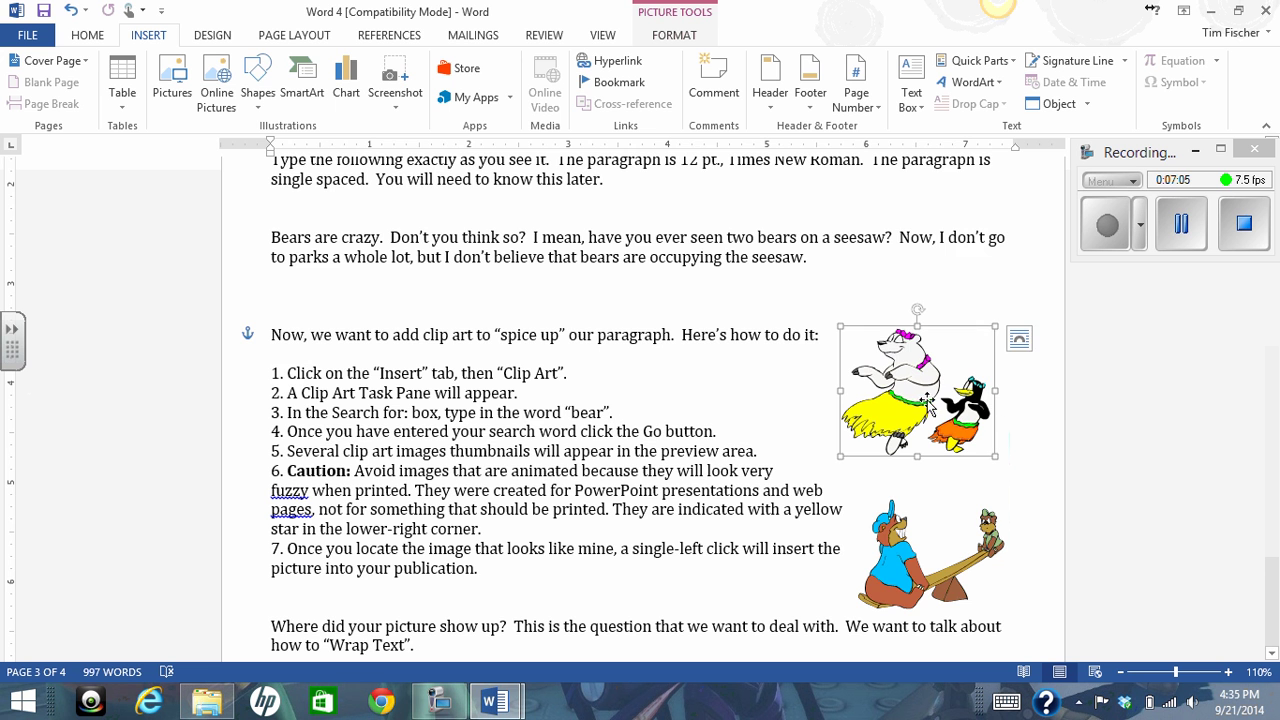
scroll(710, 425, up, 6)
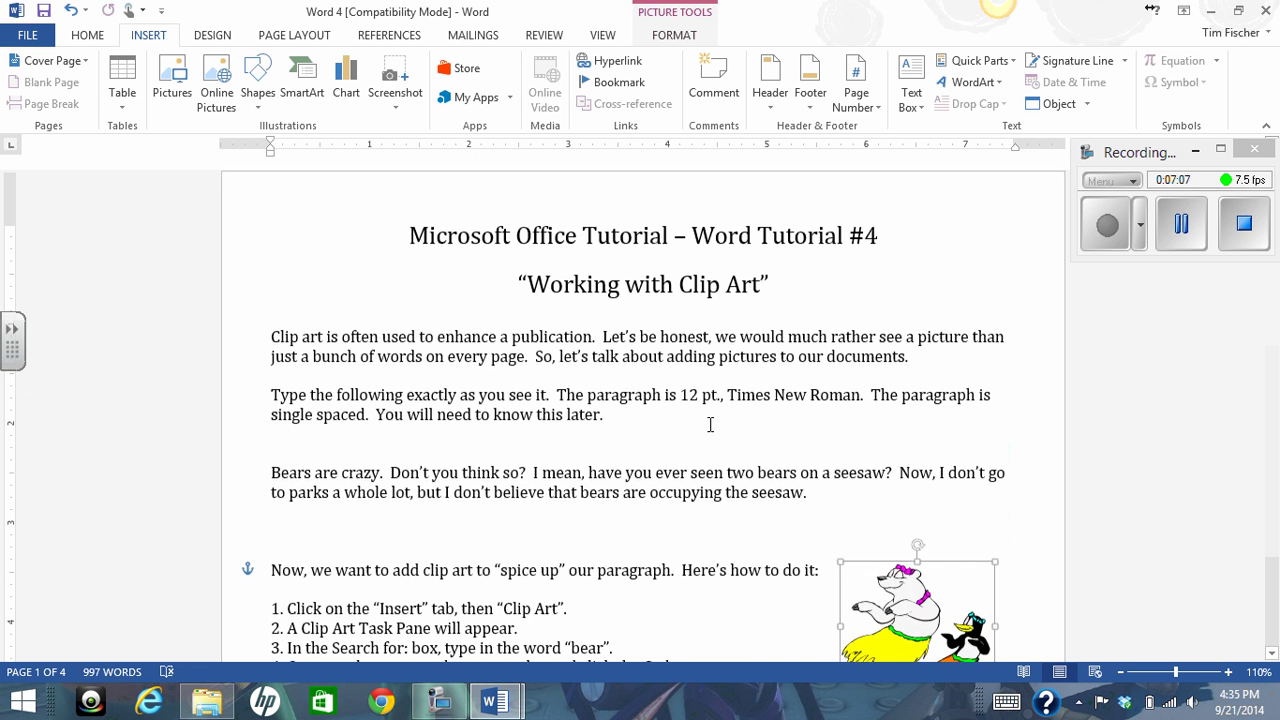